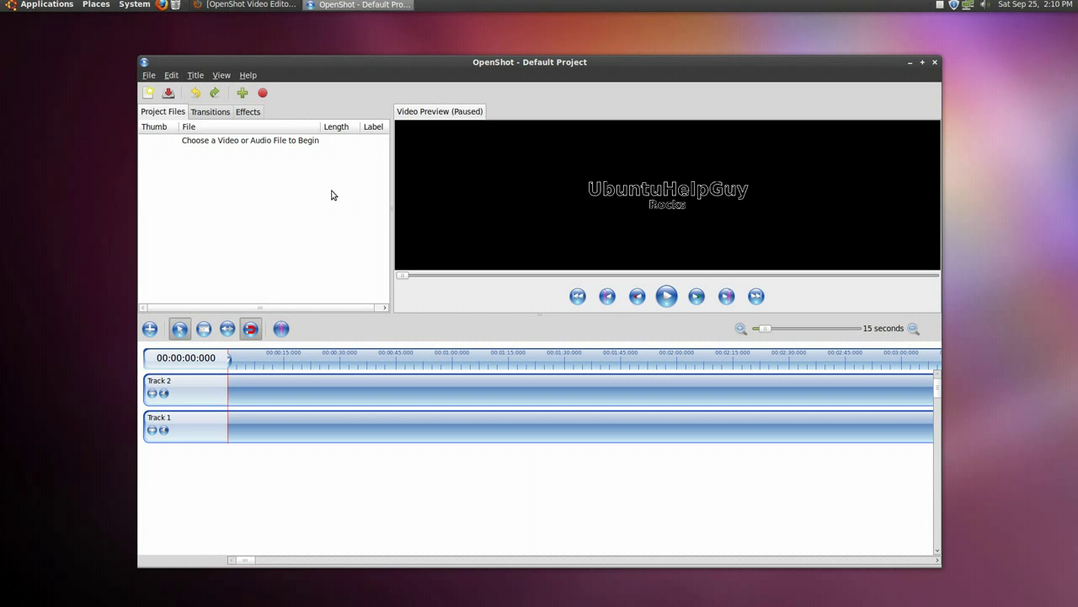
In Firefox, view the Blender 2.54 beta and OpenShot 1.2.2 Launchpad pages, then minimize it
{"action": "left_click", "coordinate": [256, 5]}
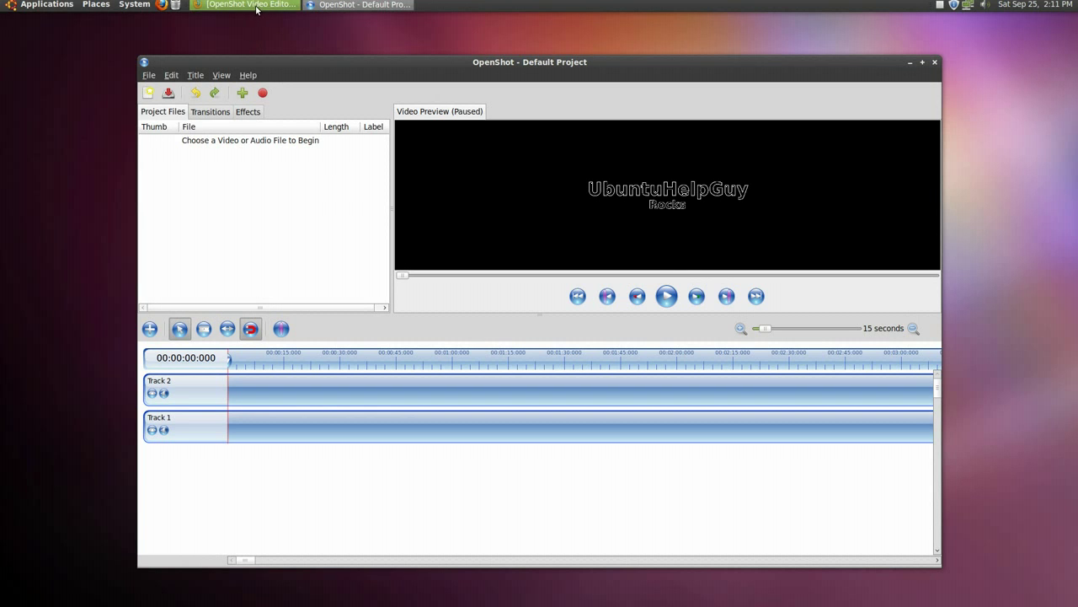
{"action": "left_click", "coordinate": [310, 71]}
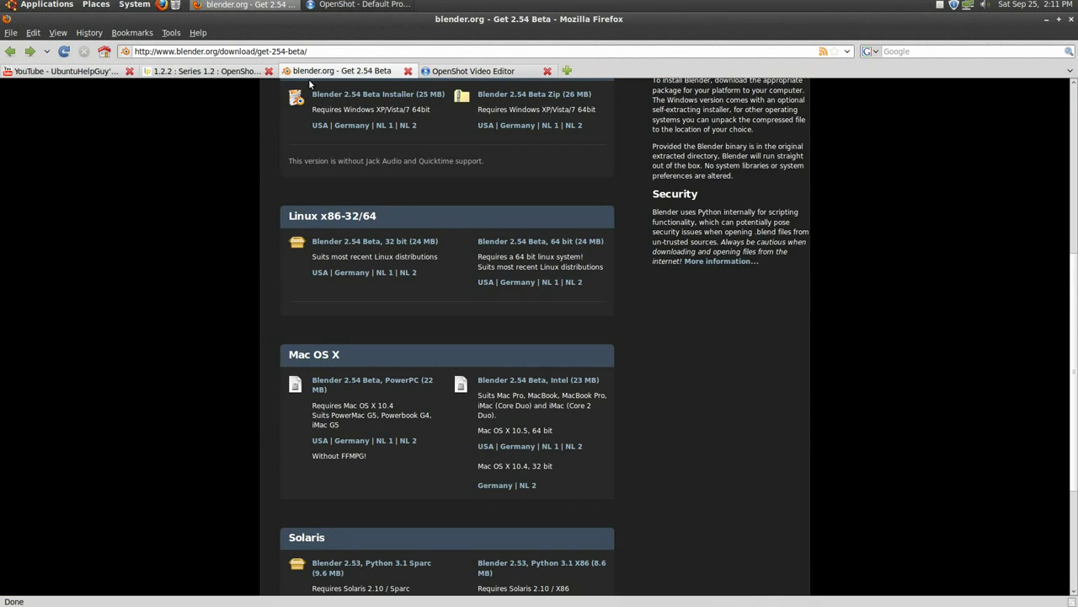
{"action": "scroll", "coordinate": [208, 199], "scroll_direction": "down", "scroll_amount": 1}
{"action": "scroll", "coordinate": [207, 200], "scroll_direction": "up", "scroll_amount": 1}
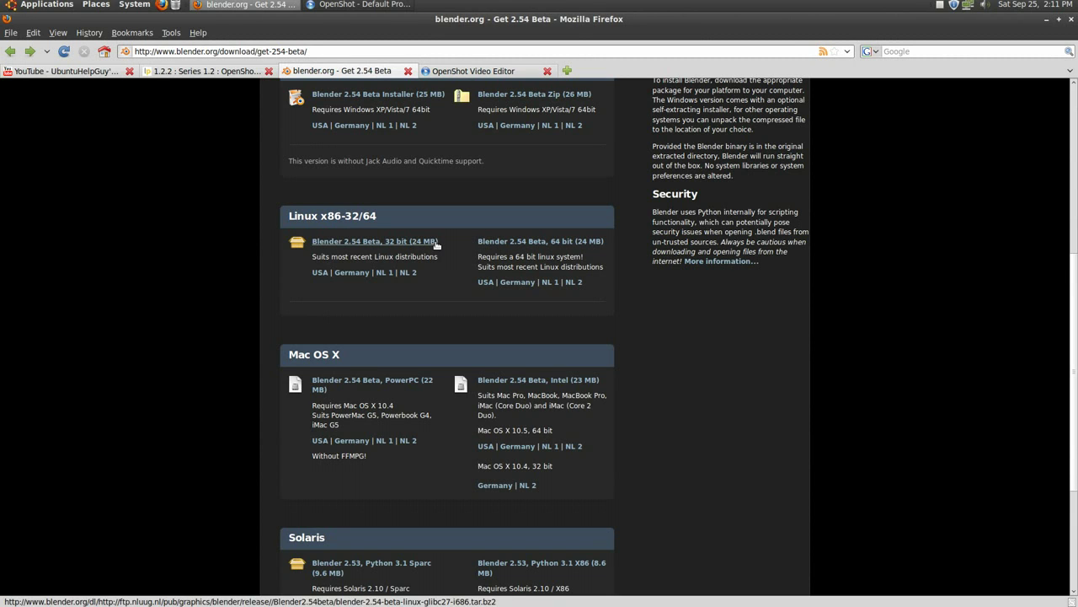
{"action": "left_click", "coordinate": [218, 72]}
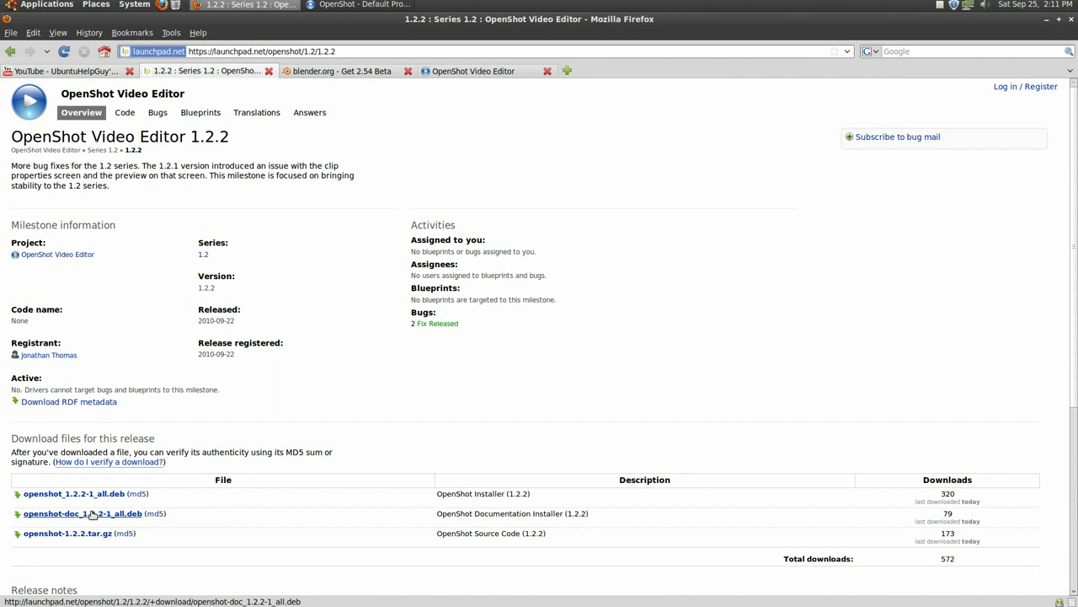
{"action": "left_click", "coordinate": [1047, 18]}
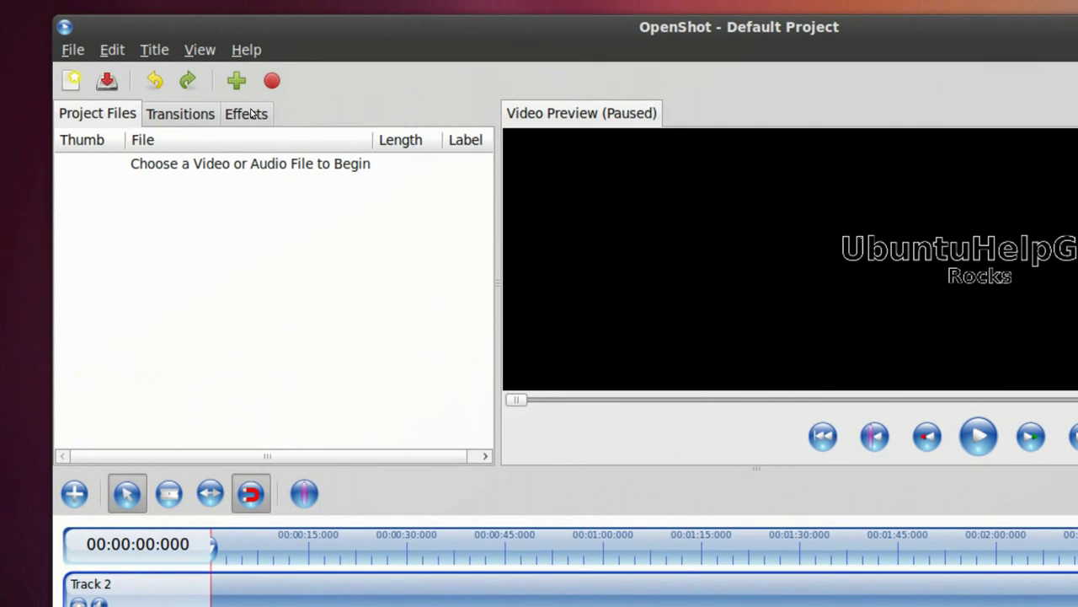
Browse the audio and video effects, highlighting Chroma Hold, and end on the audio filter
{"action": "left_click", "coordinate": [235, 98]}
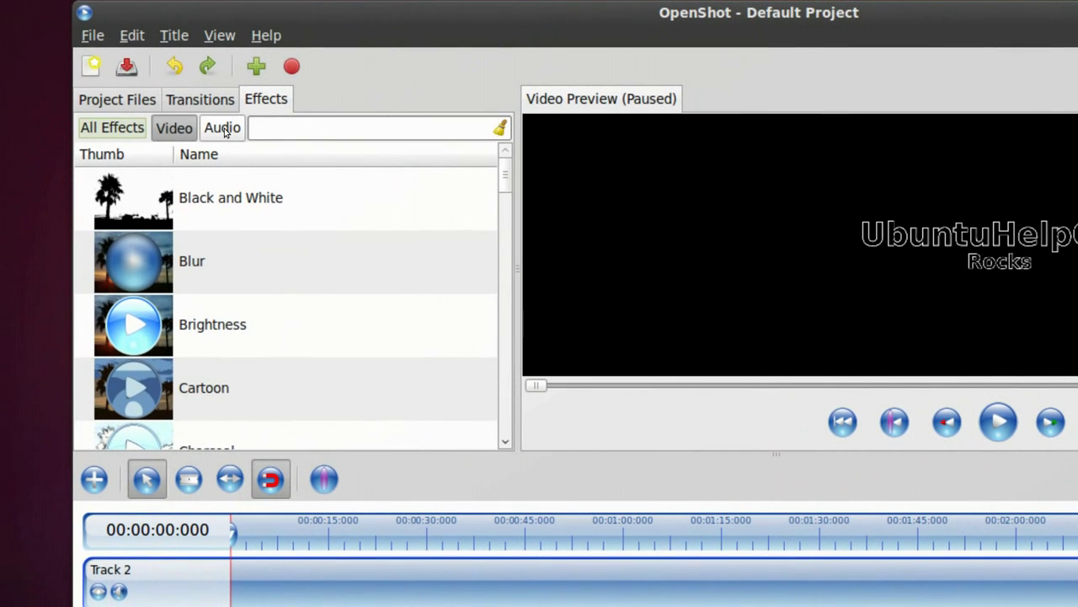
{"action": "left_click", "coordinate": [226, 131]}
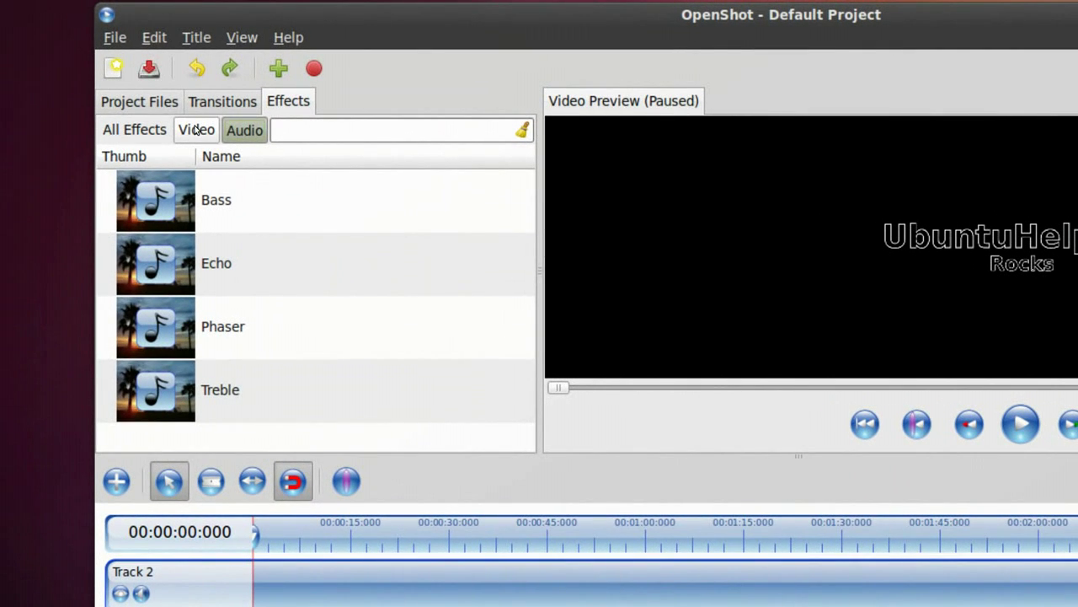
{"action": "left_click", "coordinate": [196, 128]}
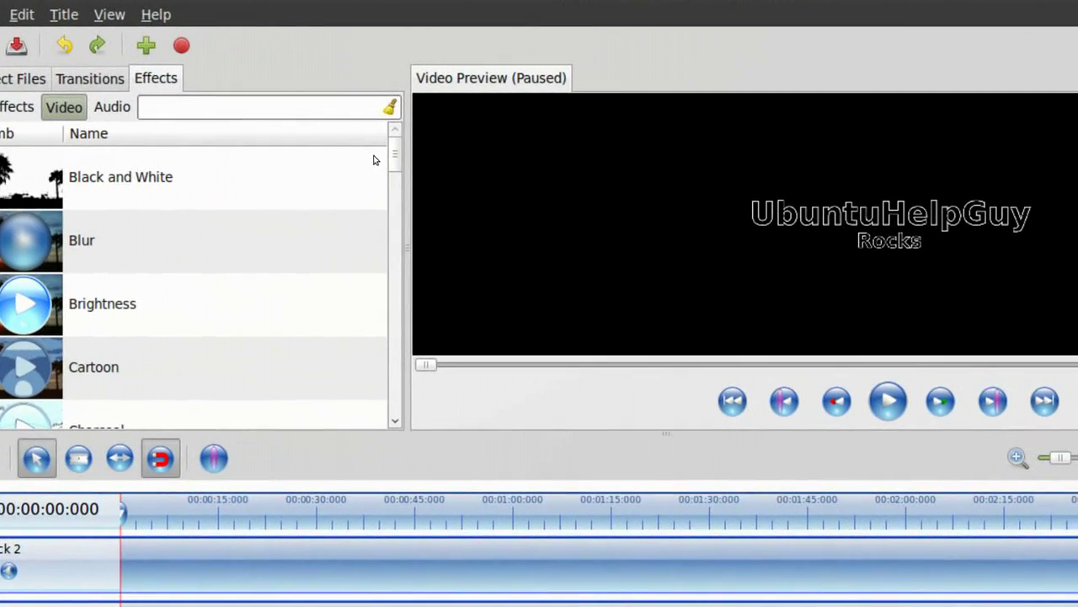
{"action": "scroll", "coordinate": [387, 169], "scroll_direction": "down", "scroll_amount": 3}
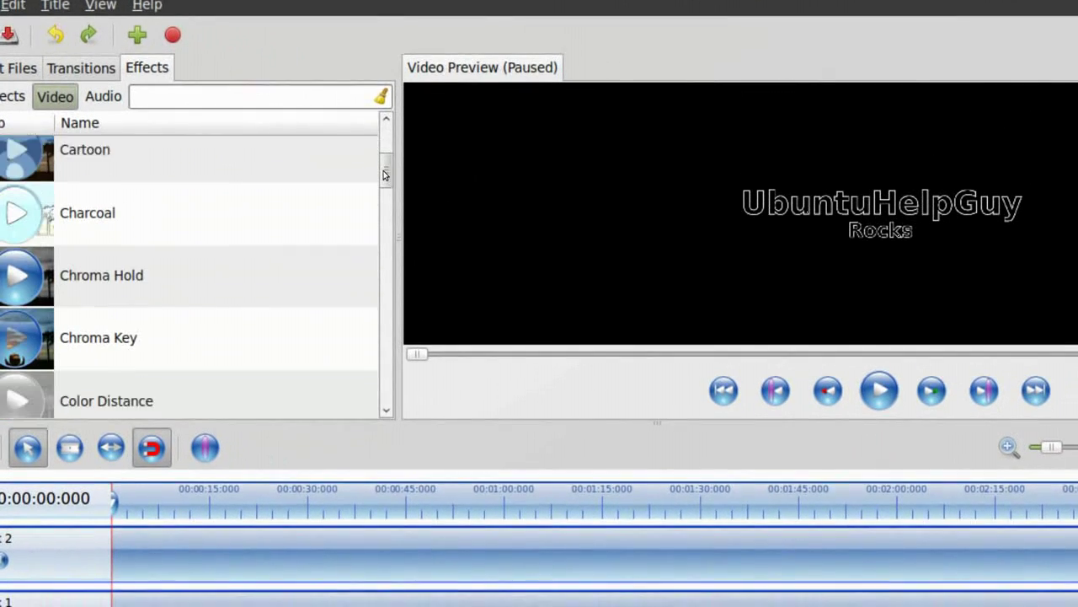
{"action": "scroll", "coordinate": [384, 175], "scroll_direction": "down", "scroll_amount": 1}
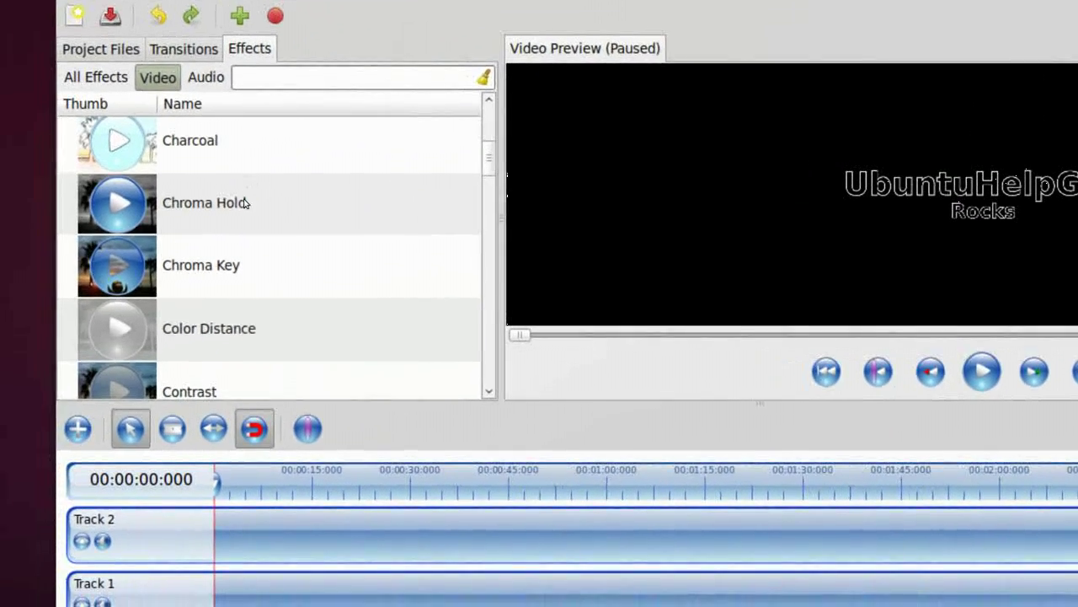
{"action": "left_click", "coordinate": [239, 203]}
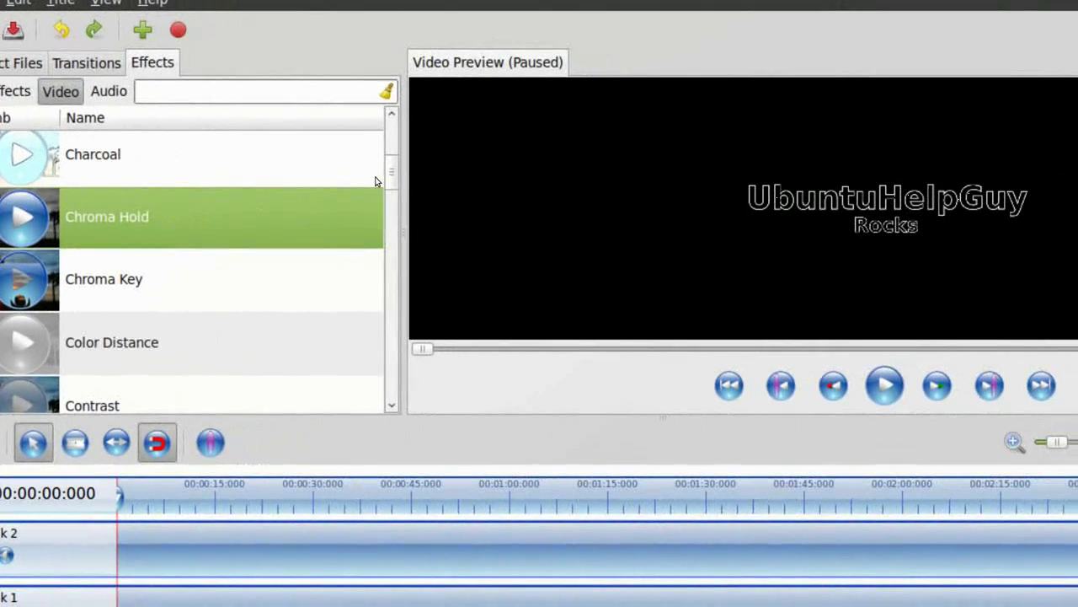
{"action": "left_click_drag", "start_coordinate": [382, 177], "coordinate": [386, 280]}
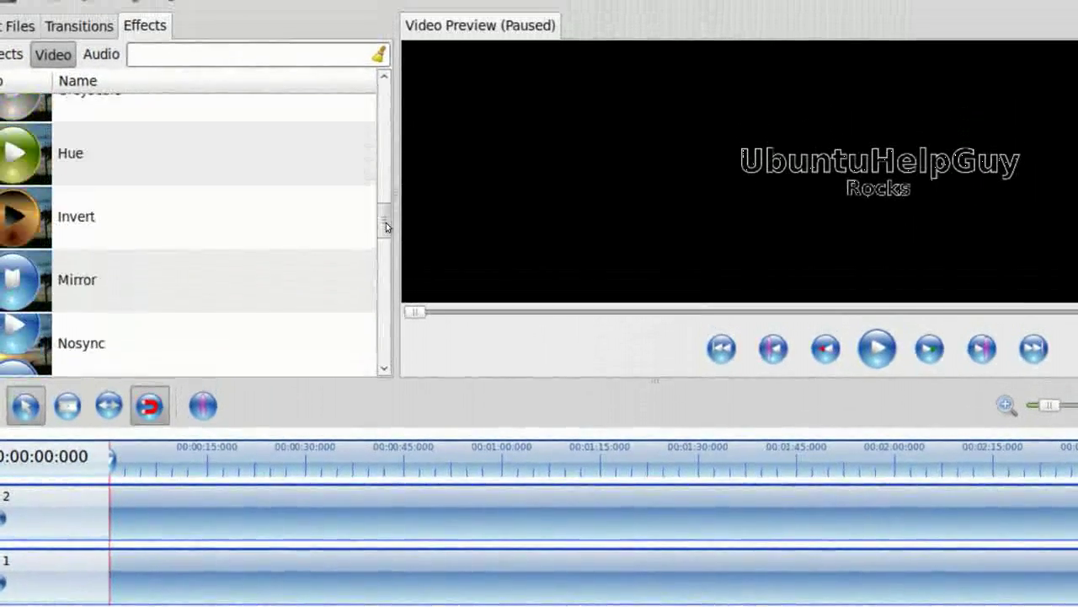
{"action": "left_click_drag", "start_coordinate": [386, 280], "coordinate": [385, 135]}
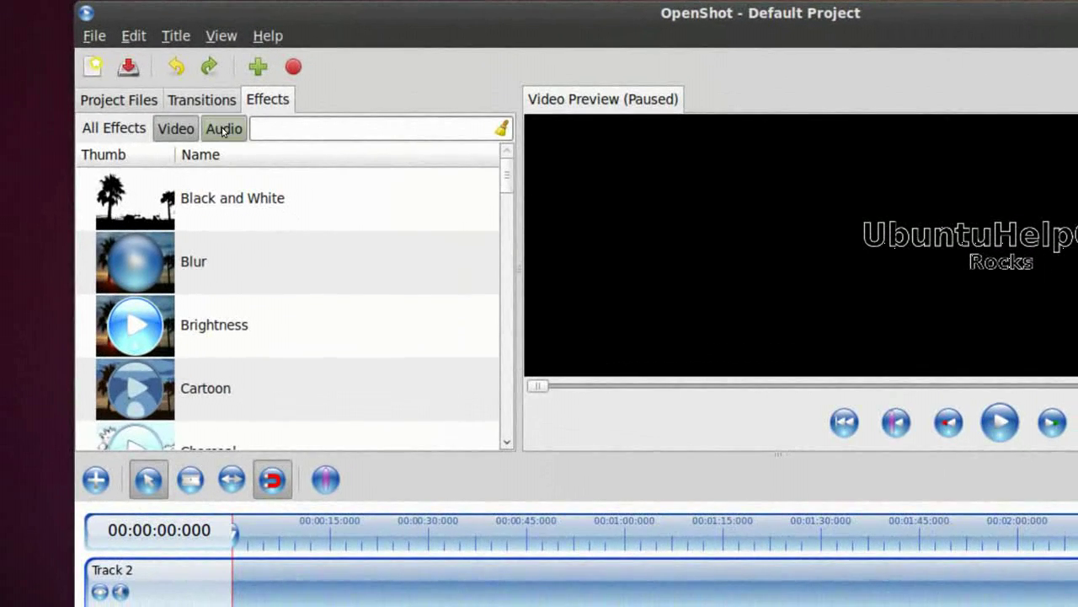
{"action": "left_click", "coordinate": [222, 129]}
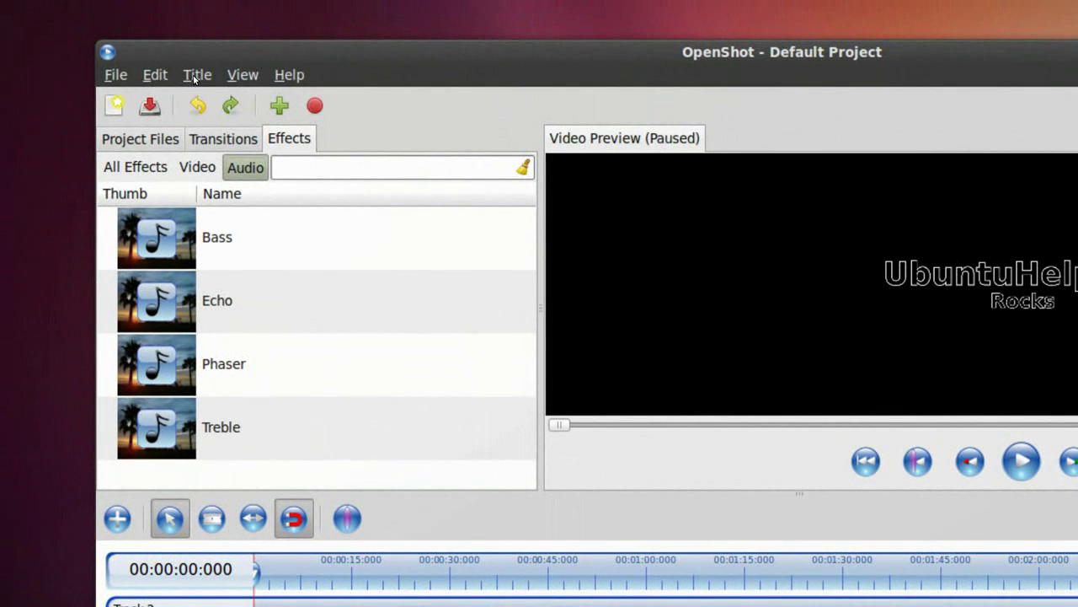
Create a new animated title from the Neon Curves template and select its title text
{"action": "left_click", "coordinate": [195, 77]}
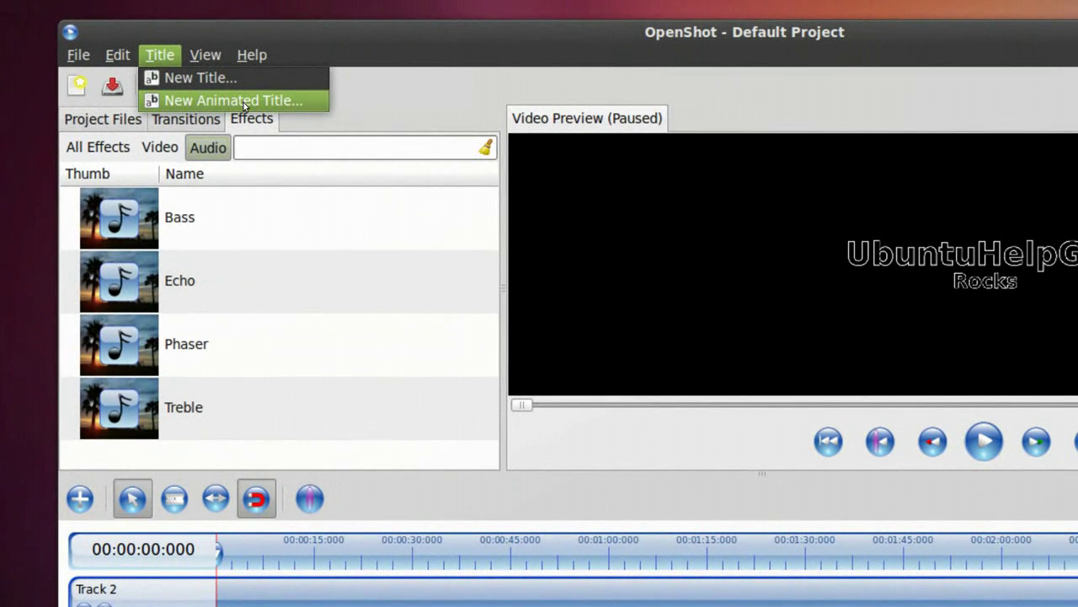
{"action": "left_click", "coordinate": [244, 102]}
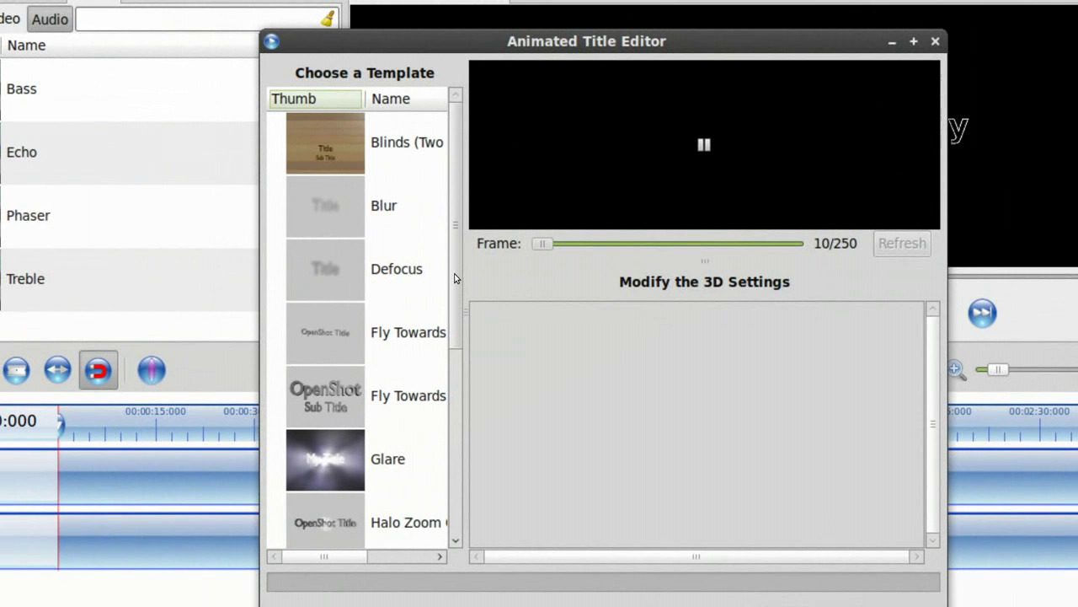
{"action": "scroll", "coordinate": [455, 287], "scroll_direction": "down", "scroll_amount": 1}
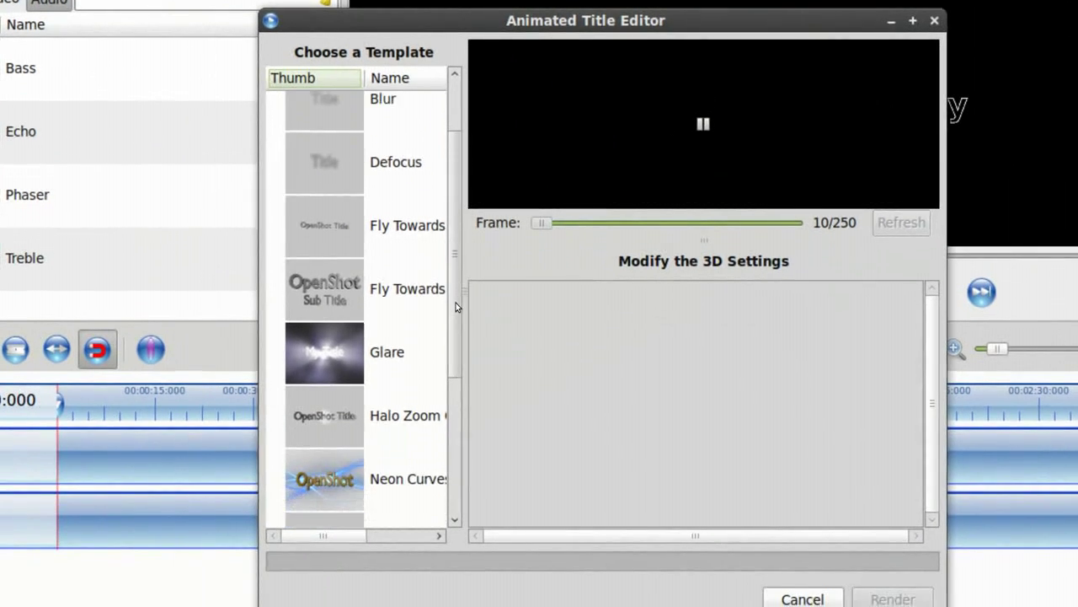
{"action": "scroll", "coordinate": [455, 290], "scroll_direction": "down", "scroll_amount": 1}
{"action": "scroll", "coordinate": [421, 321], "scroll_direction": "down", "scroll_amount": 1}
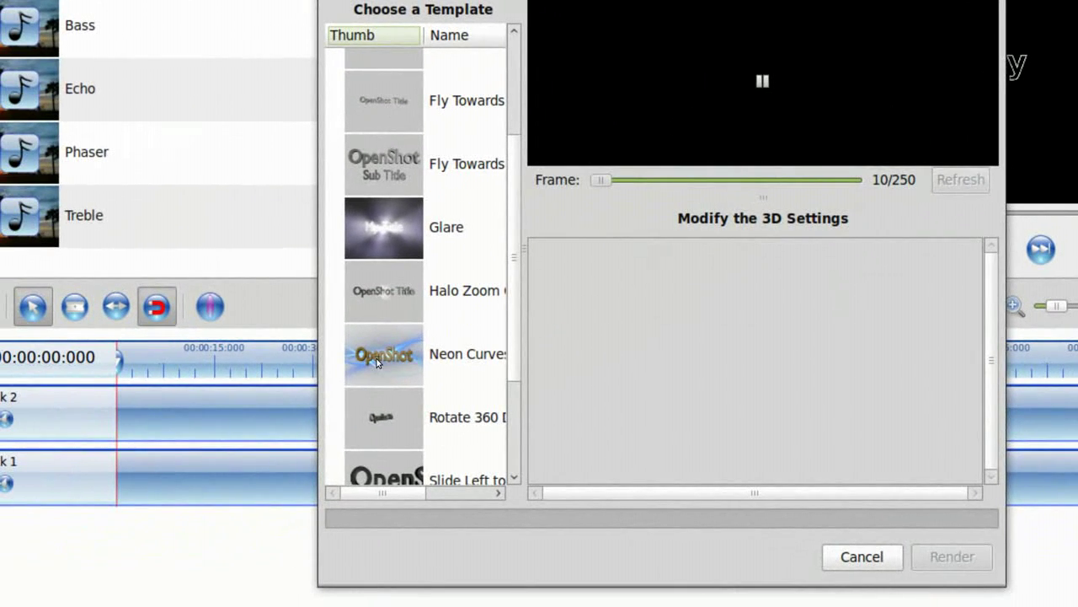
{"action": "left_click", "coordinate": [377, 362]}
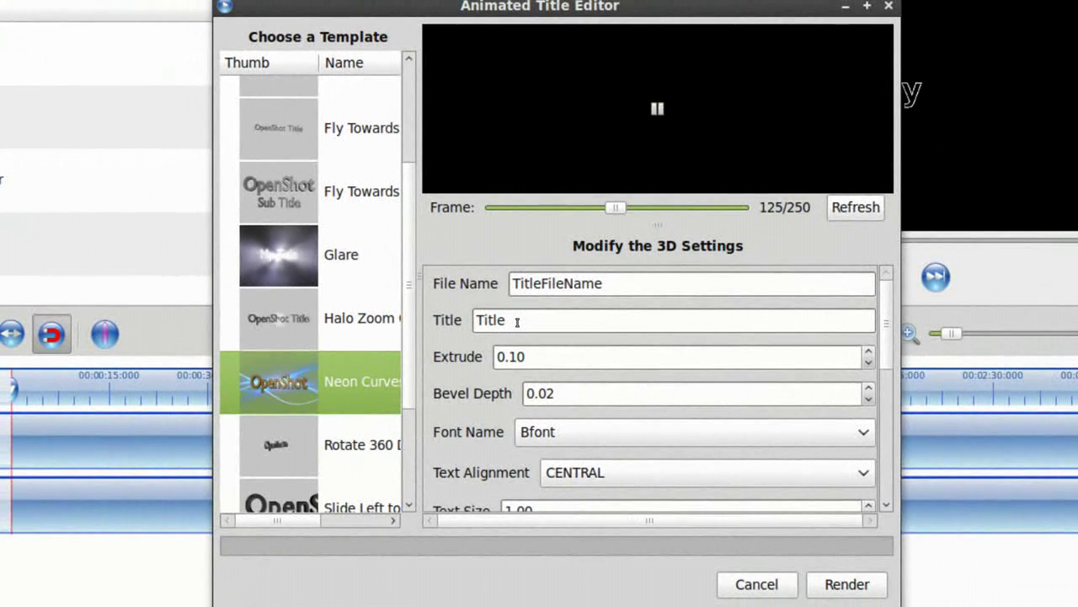
{"action": "left_click", "coordinate": [517, 321]}
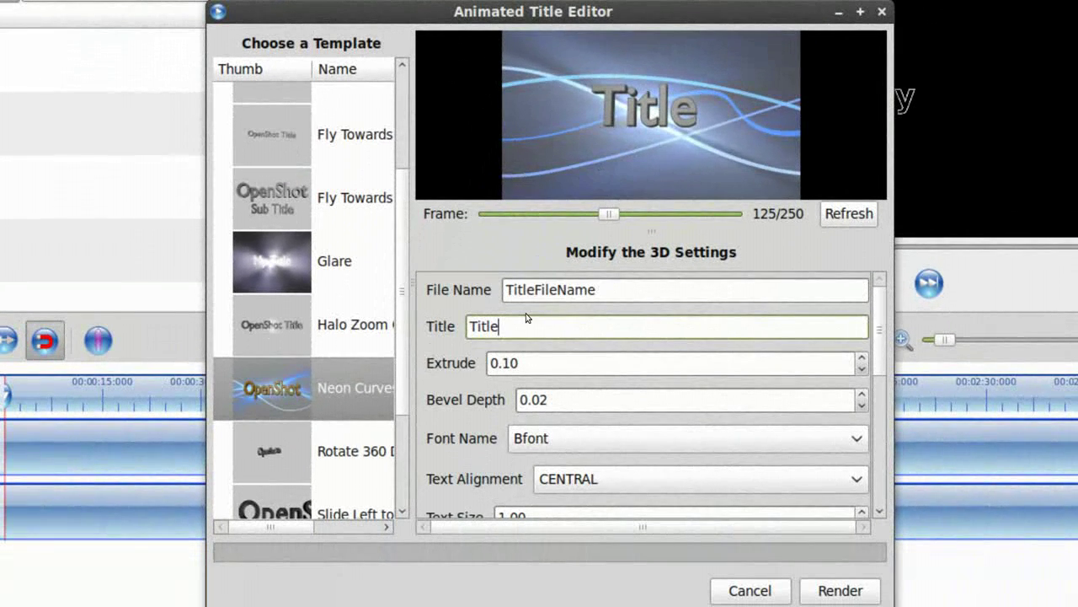
Change the title text to 'Linux', keep Bfont, and set text alignment to CENTRAL
{"action": "key", "text": "BackSpace"}
{"action": "key", "text": "BackSpace"}
{"action": "key", "text": "BackSpace"}
{"action": "key", "text": "BackSpace"}
{"action": "key", "text": "BackSpace"}
{"action": "type", "text": "inux"}
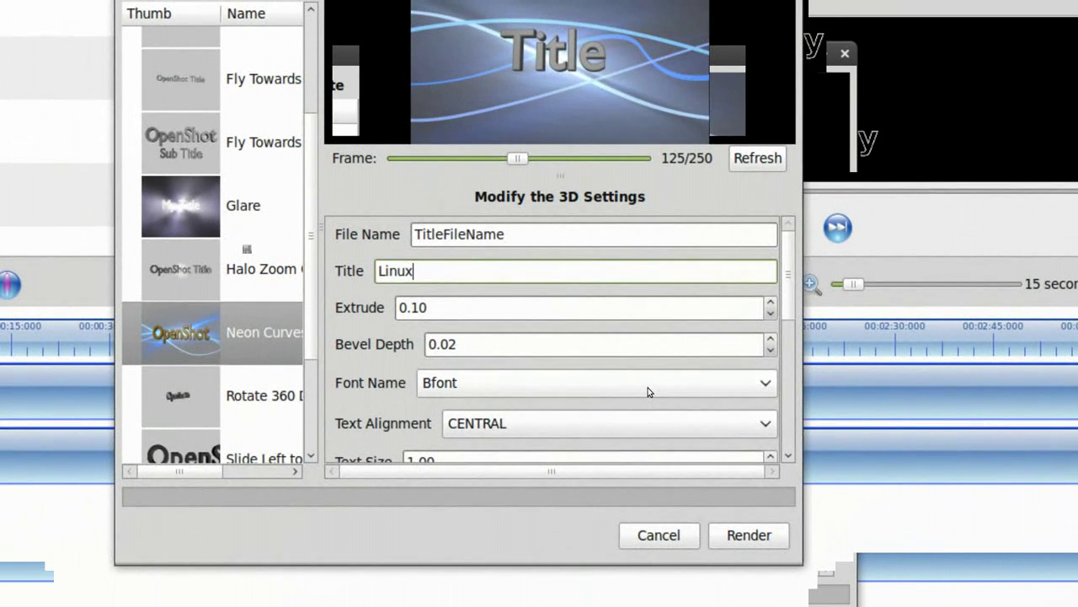
{"action": "left_click", "coordinate": [649, 391]}
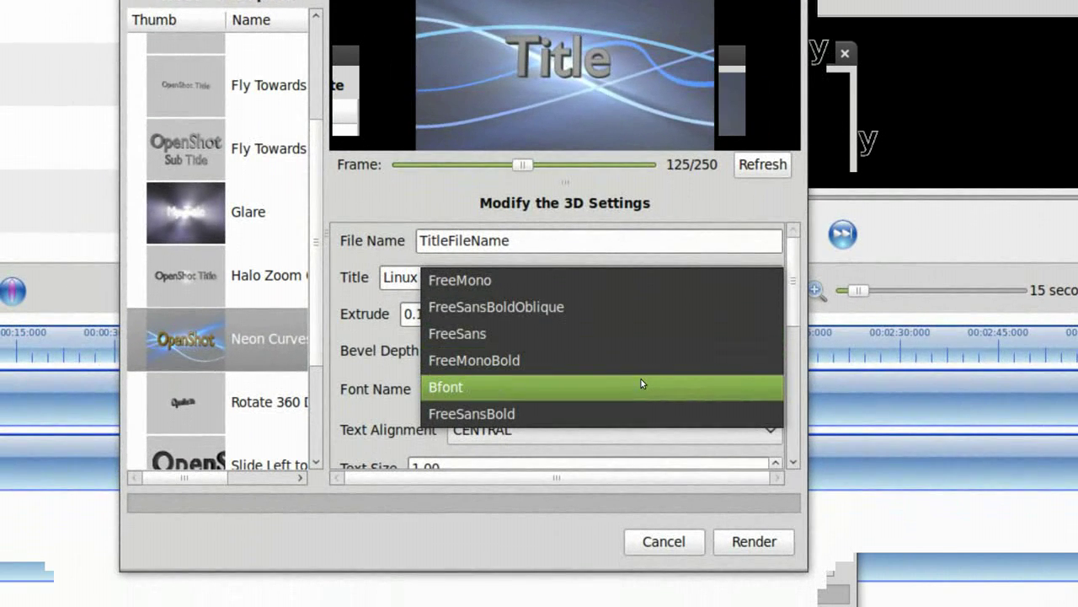
{"action": "left_click", "coordinate": [641, 386]}
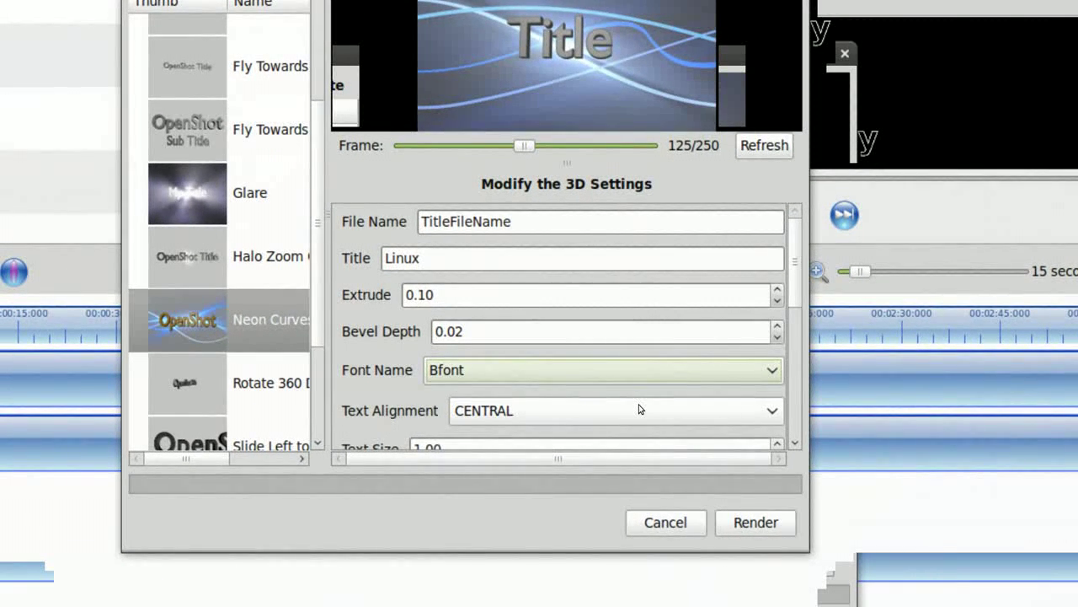
{"action": "left_click", "coordinate": [640, 407]}
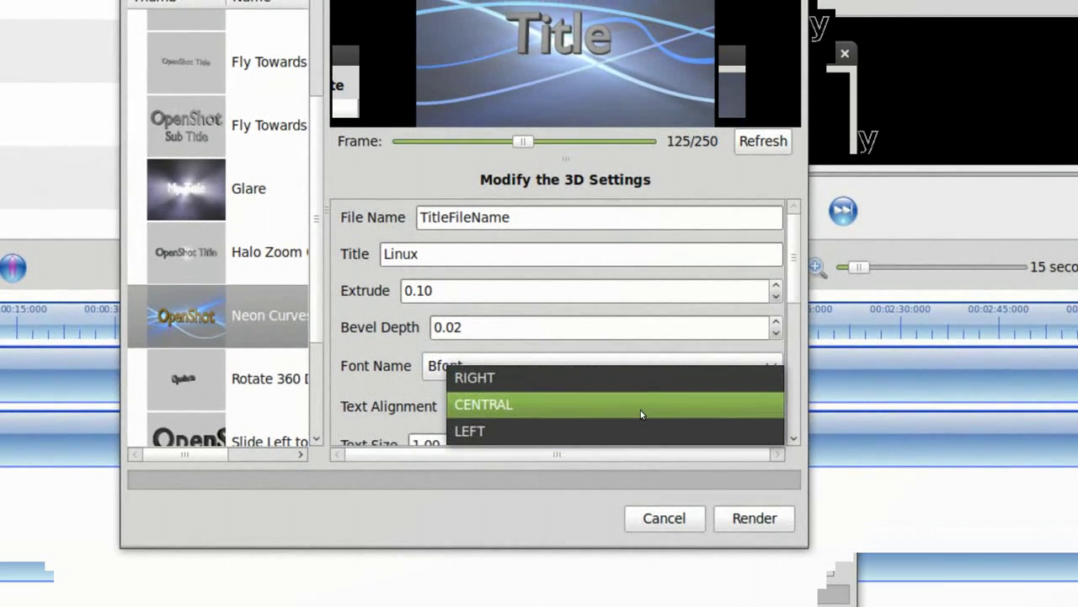
{"action": "left_click", "coordinate": [640, 401]}
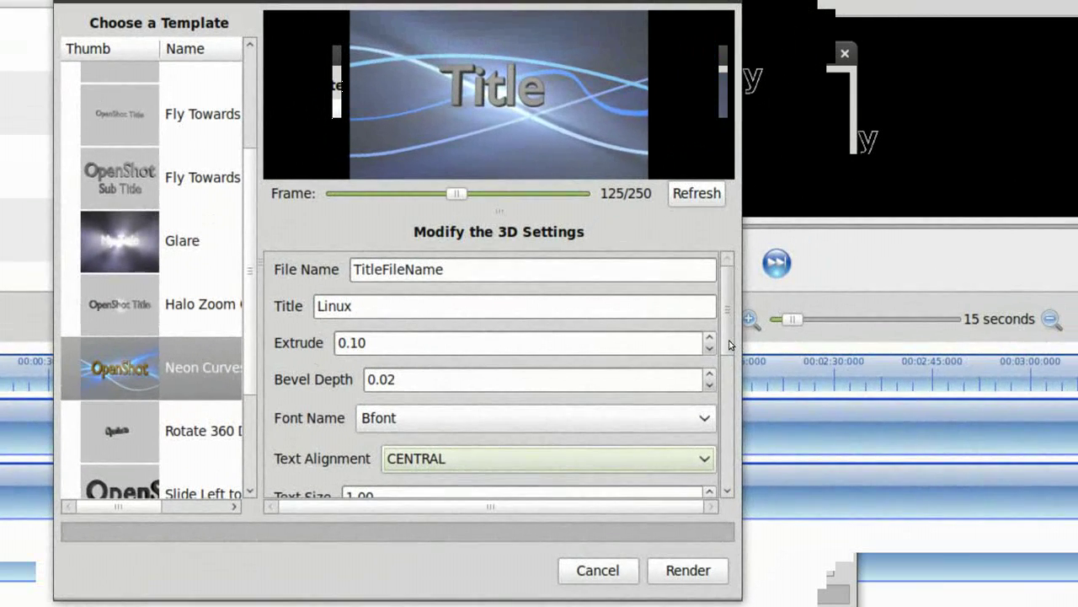
{"action": "left_click_drag", "start_coordinate": [734, 345], "coordinate": [729, 400]}
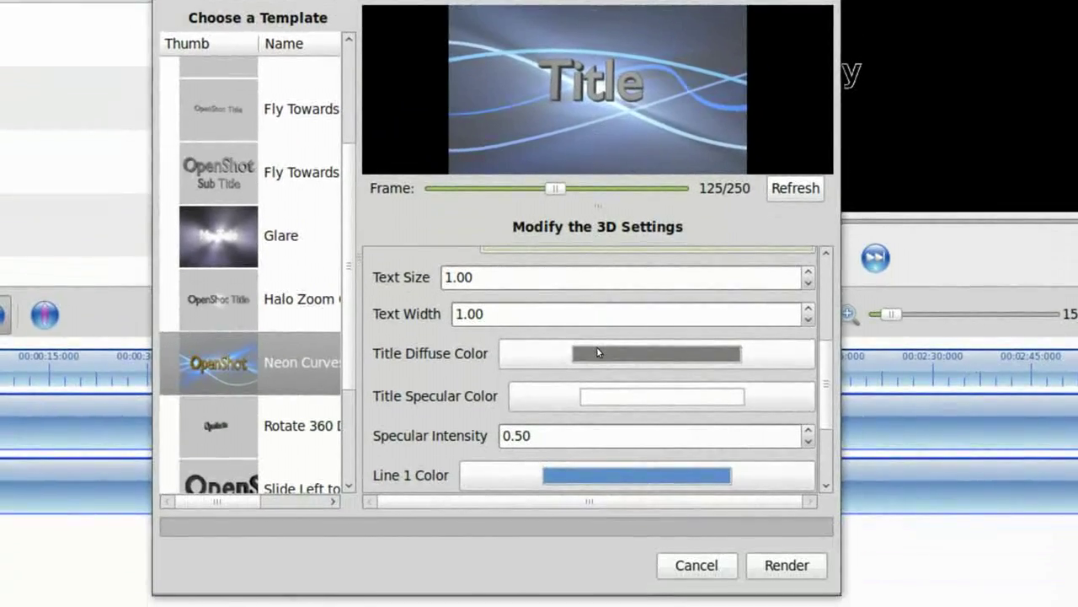
Set the title diffuse colour to red (#EE1111) and scroll through the remaining 3D settings
{"action": "left_click", "coordinate": [596, 355]}
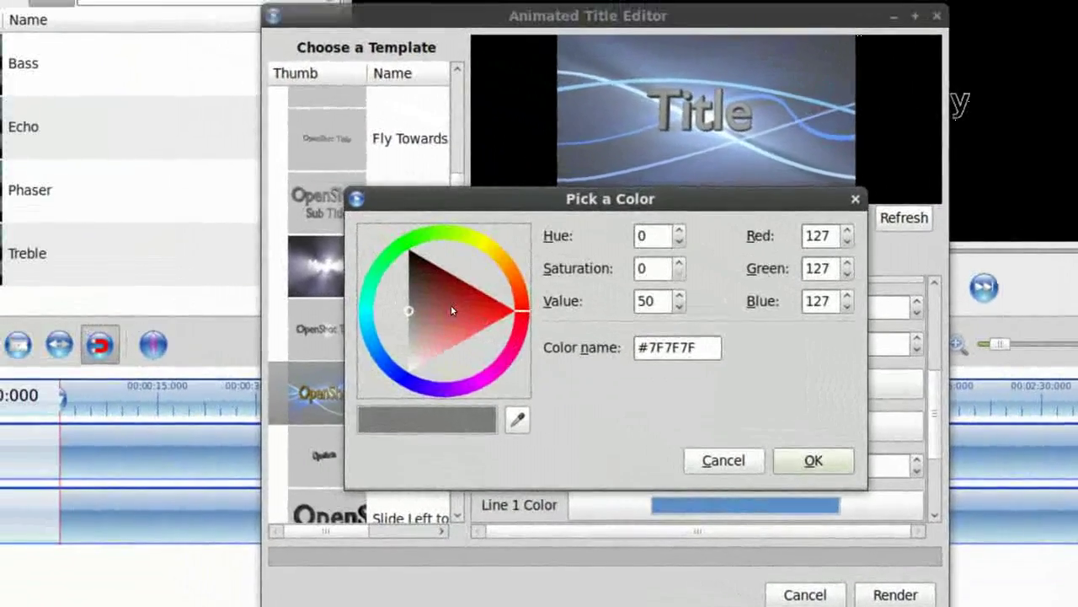
{"action": "left_click_drag", "start_coordinate": [421, 283], "coordinate": [446, 284]}
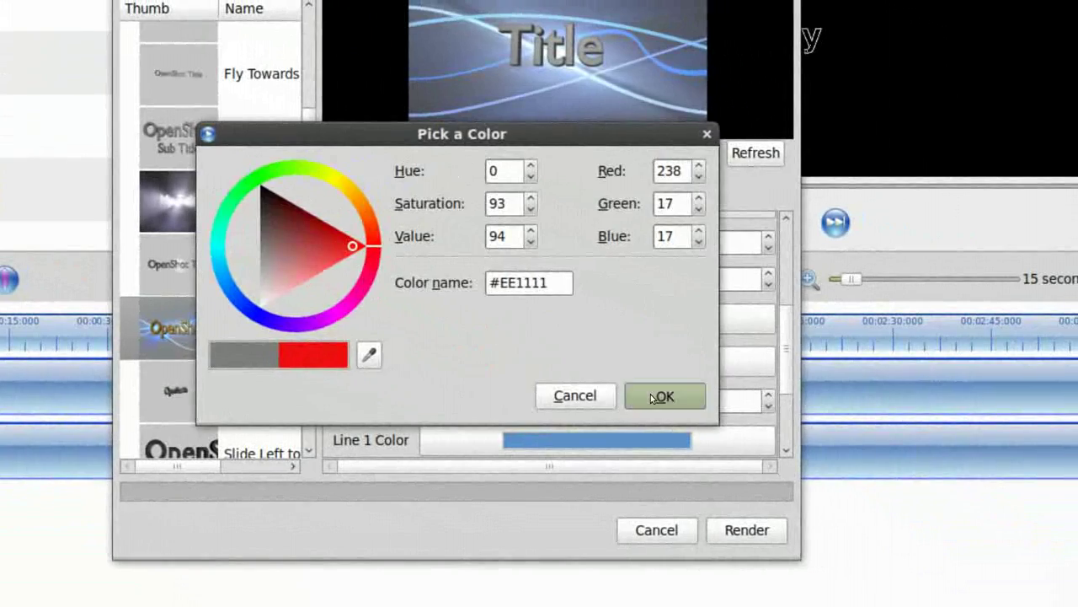
{"action": "left_click", "coordinate": [703, 410]}
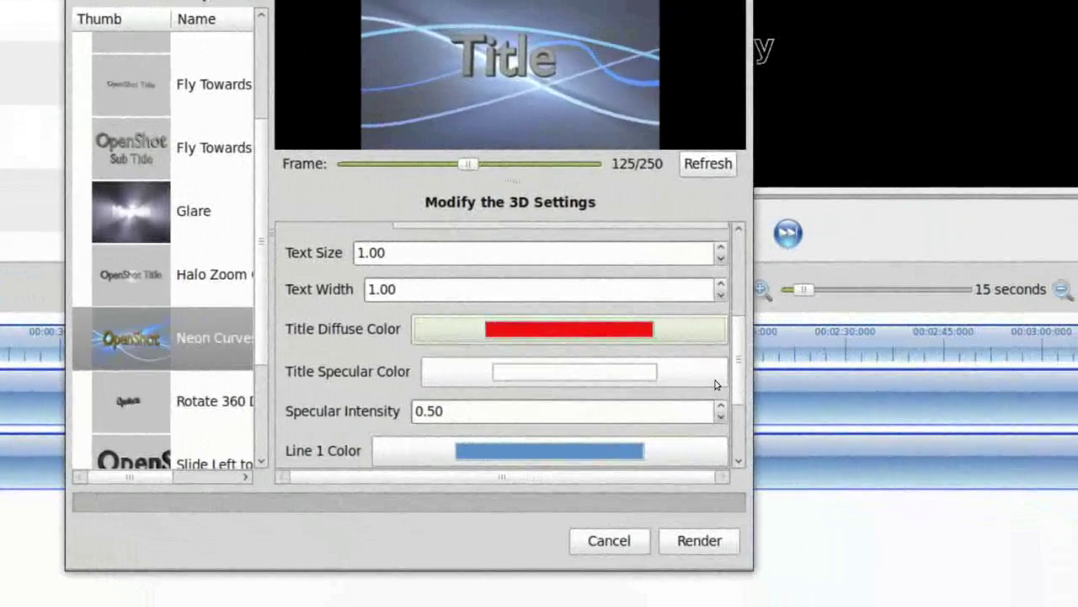
{"action": "scroll", "coordinate": [730, 378], "scroll_direction": "down", "scroll_amount": 1}
{"action": "scroll", "coordinate": [731, 391], "scroll_direction": "down", "scroll_amount": 3}
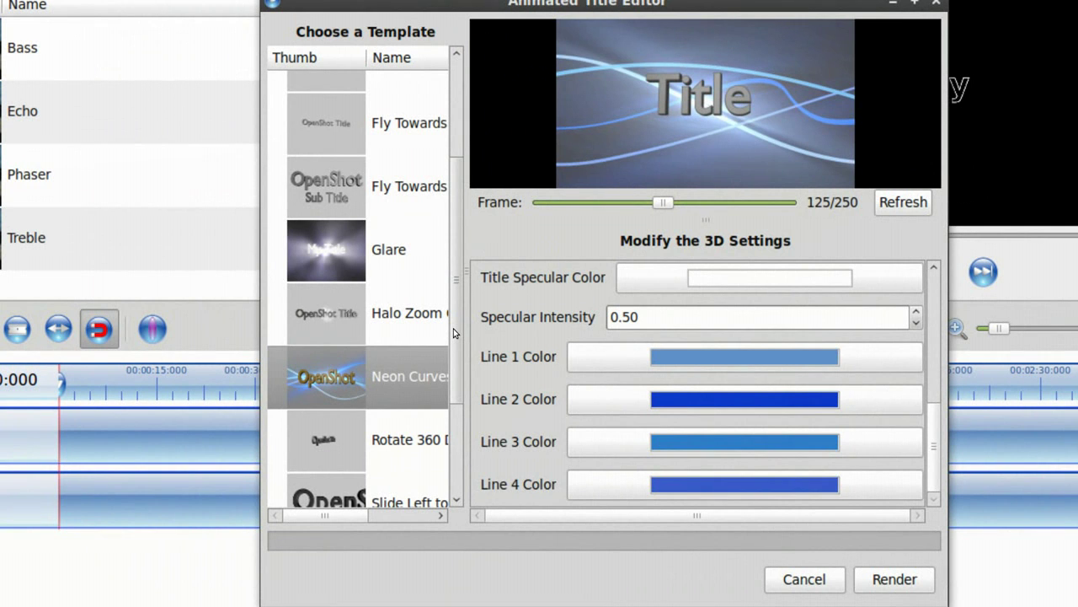
Scroll the template list and select the Zoom to Clapboard template
{"action": "scroll", "coordinate": [454, 329], "scroll_direction": "down", "scroll_amount": 2}
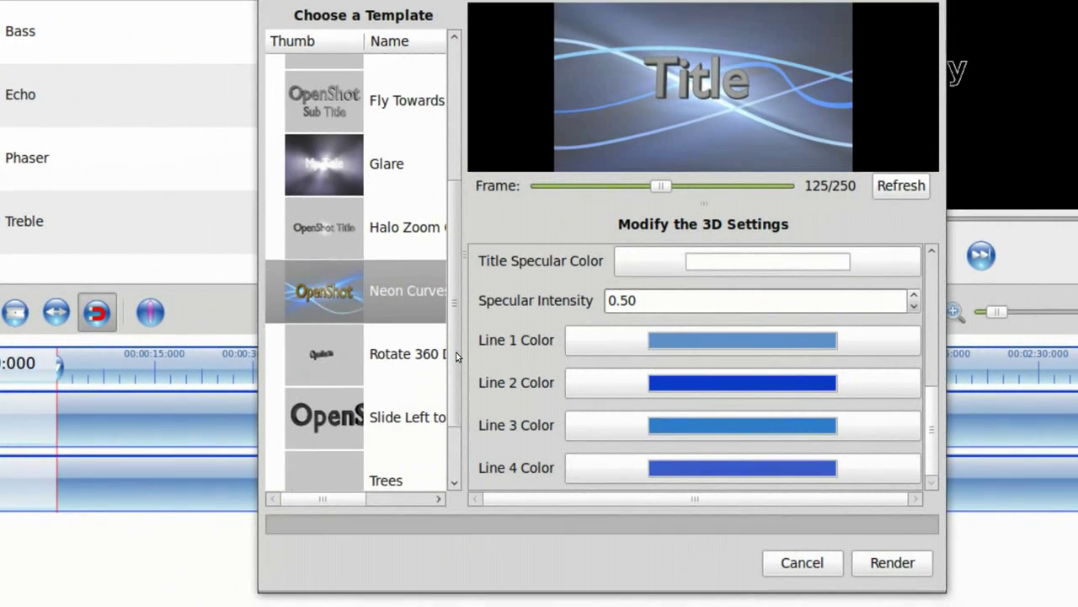
{"action": "scroll", "coordinate": [455, 337], "scroll_direction": "down", "scroll_amount": 2}
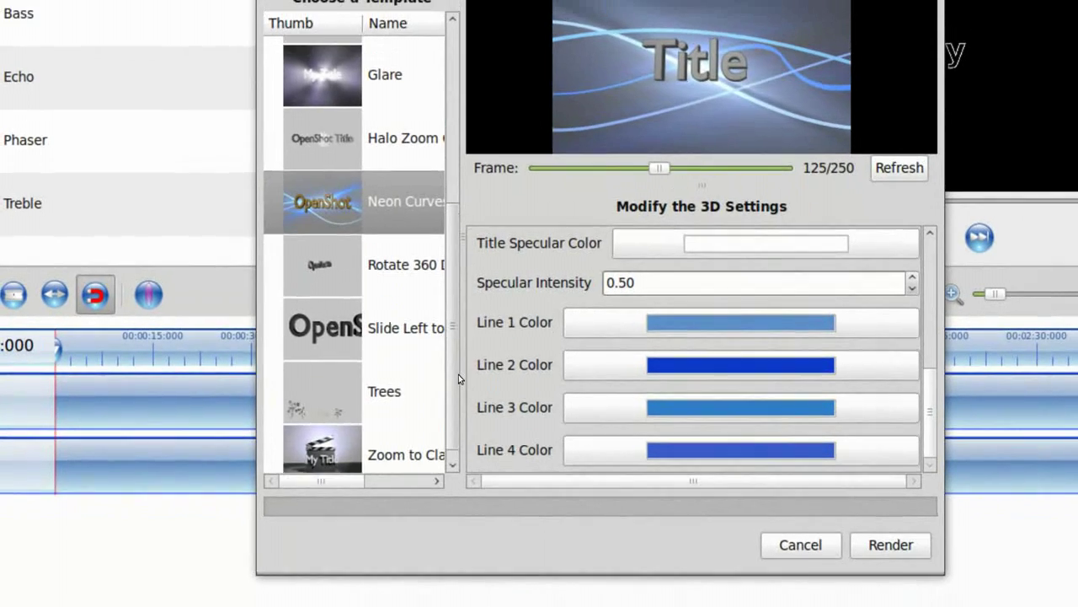
{"action": "scroll", "coordinate": [458, 374], "scroll_direction": "up", "scroll_amount": 10}
{"action": "scroll", "coordinate": [462, 292], "scroll_direction": "up", "scroll_amount": 2}
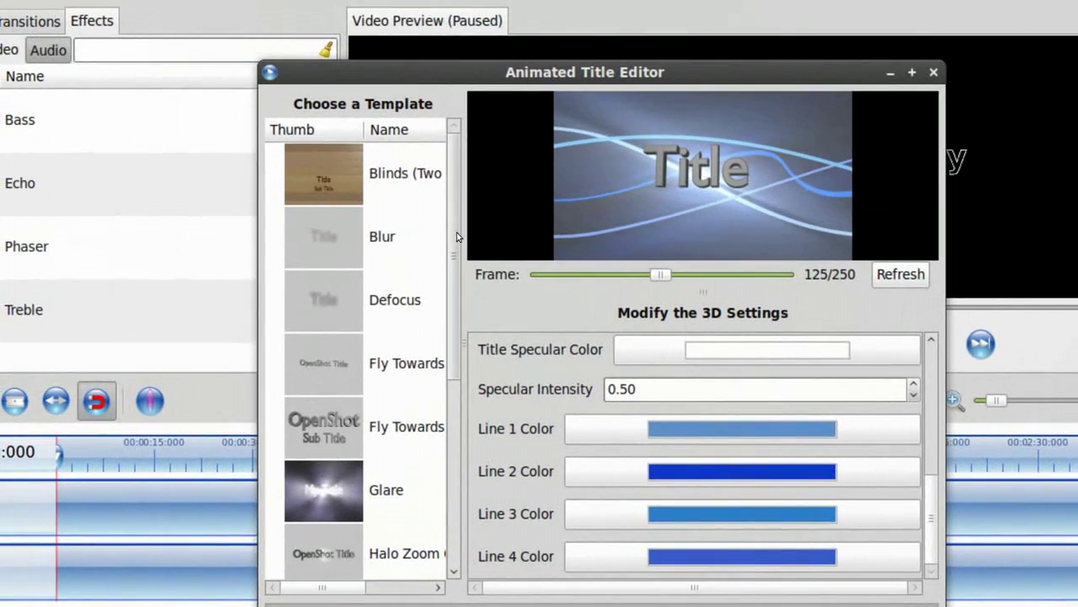
{"action": "scroll", "coordinate": [456, 278], "scroll_direction": "down", "scroll_amount": 2}
{"action": "scroll", "coordinate": [456, 273], "scroll_direction": "down", "scroll_amount": 1}
{"action": "scroll", "coordinate": [457, 300], "scroll_direction": "down", "scroll_amount": 2}
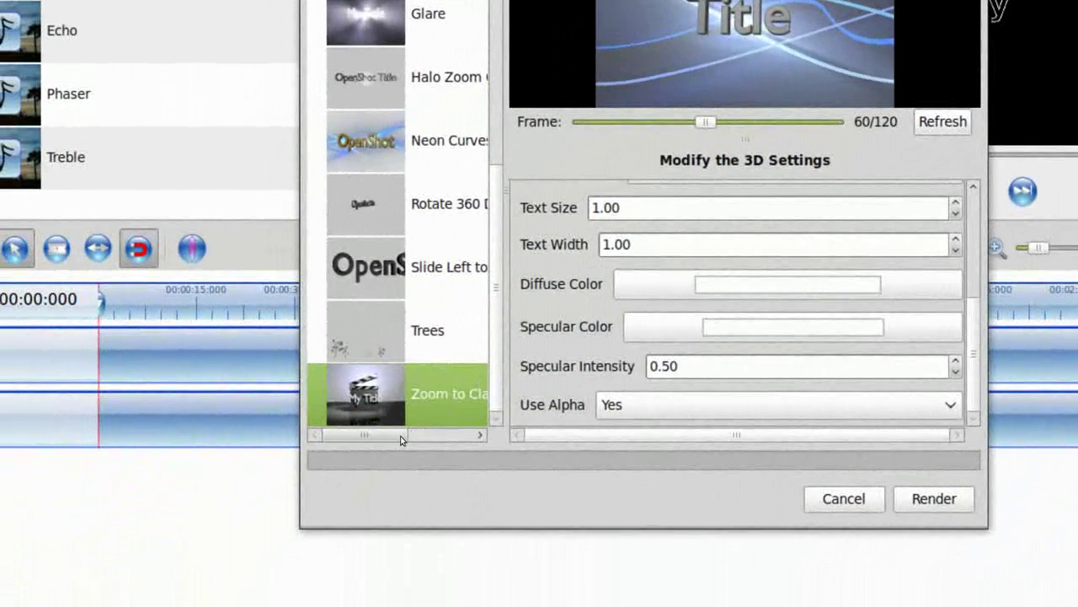
{"action": "left_click_drag", "start_coordinate": [374, 484], "coordinate": [403, 485]}
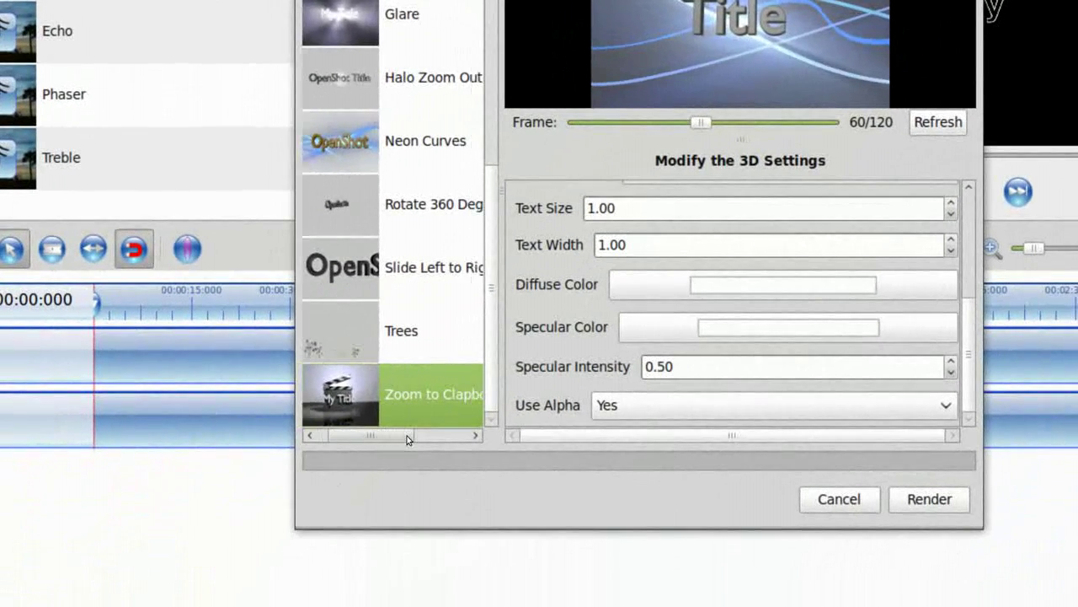
Review its 3D settings: title 'My Title', extrude 0.10, bevel 0.02
{"action": "left_click_drag", "start_coordinate": [421, 437], "coordinate": [384, 437]}
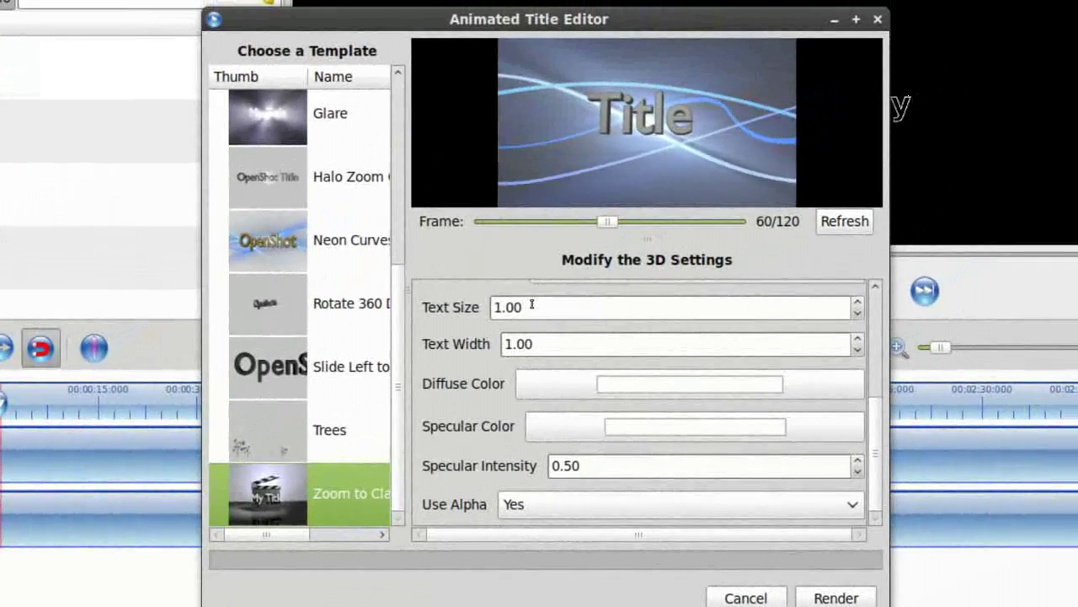
{"action": "scroll", "coordinate": [729, 333], "scroll_direction": "up", "scroll_amount": 5}
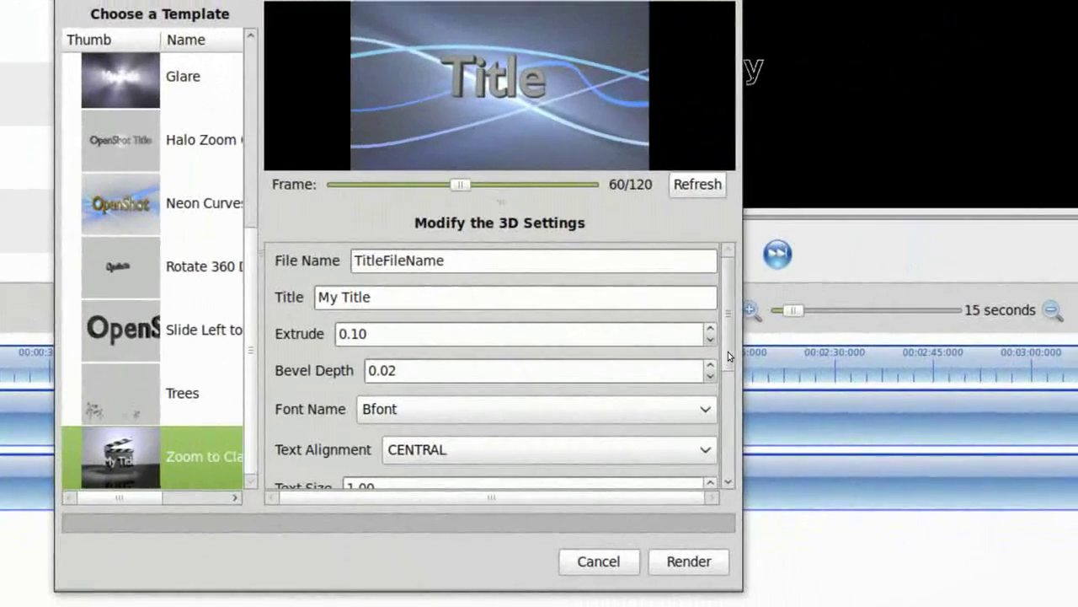
{"action": "scroll", "coordinate": [730, 370], "scroll_direction": "down", "scroll_amount": 3}
{"action": "scroll", "coordinate": [730, 388], "scroll_direction": "down", "scroll_amount": 2}
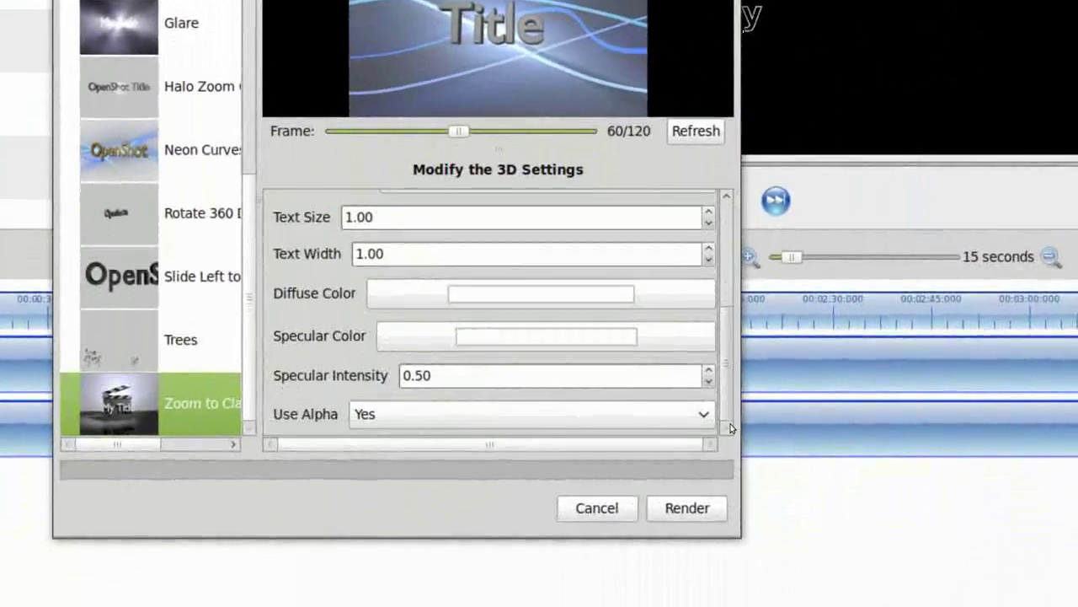
{"action": "scroll", "coordinate": [729, 414], "scroll_direction": "up", "scroll_amount": 5}
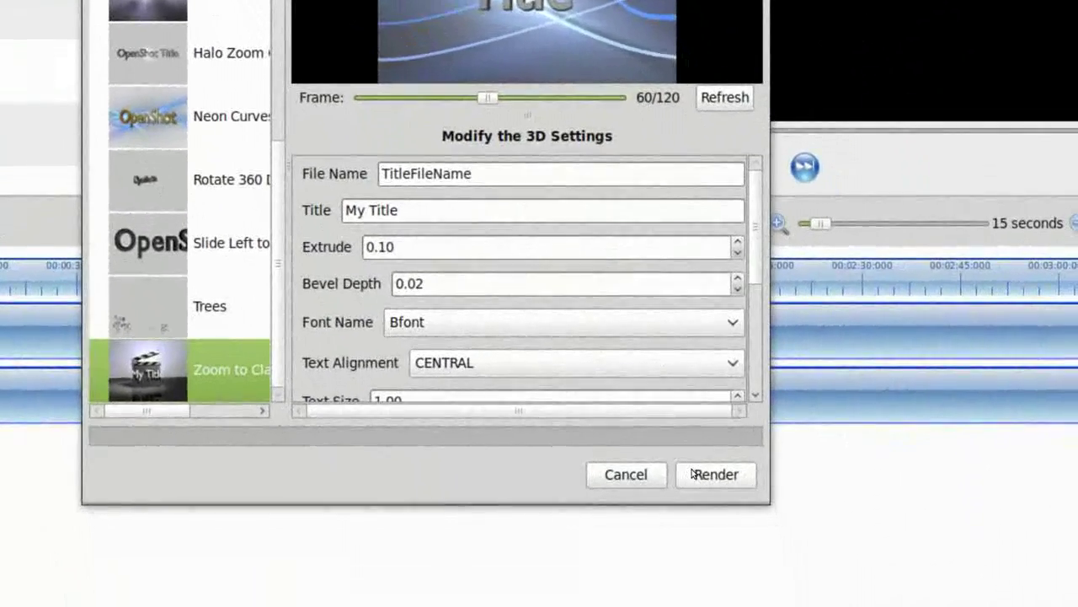
Render the animated title and dismiss the Blender 'no frame output' error
{"action": "left_click", "coordinate": [692, 474]}
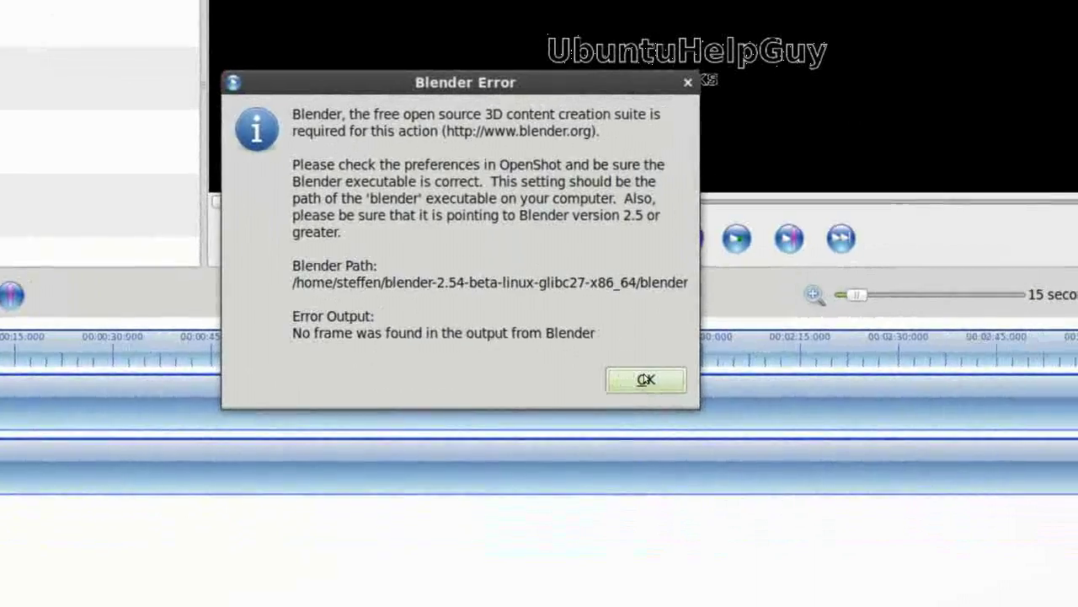
{"action": "left_click", "coordinate": [688, 423]}
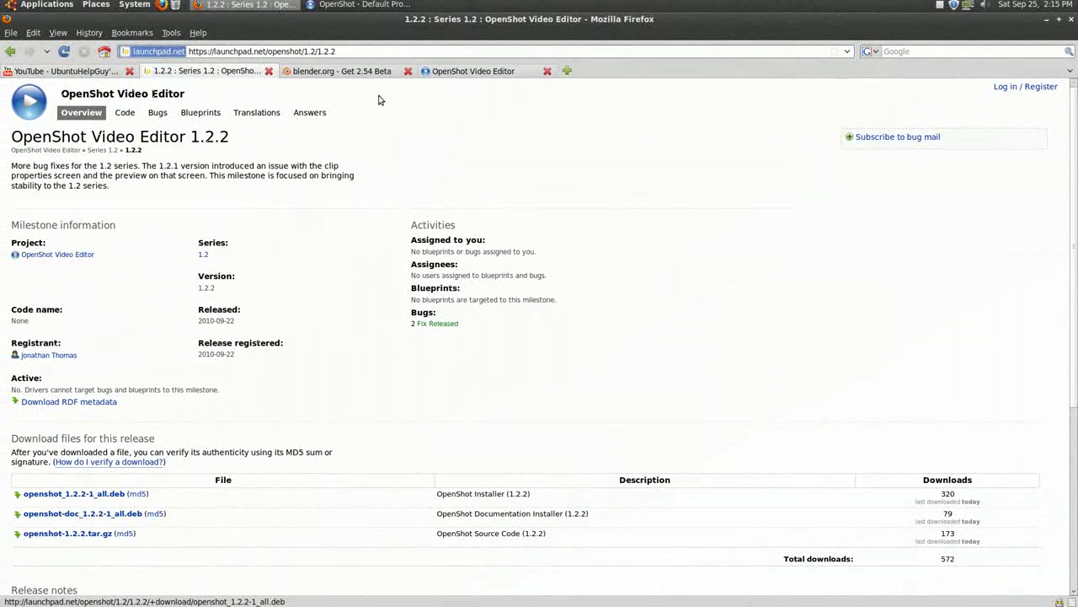
View the Blender 2.54 Beta download page, minimize Firefox, and nudge the OpenShot window
{"action": "left_click", "coordinate": [341, 71]}
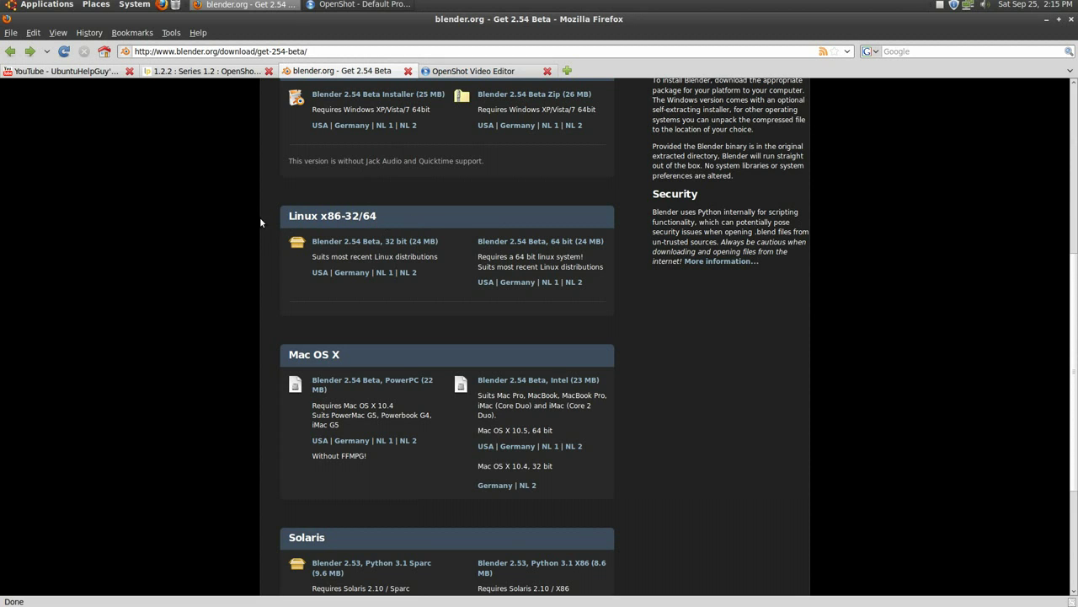
{"action": "left_click", "coordinate": [288, 11]}
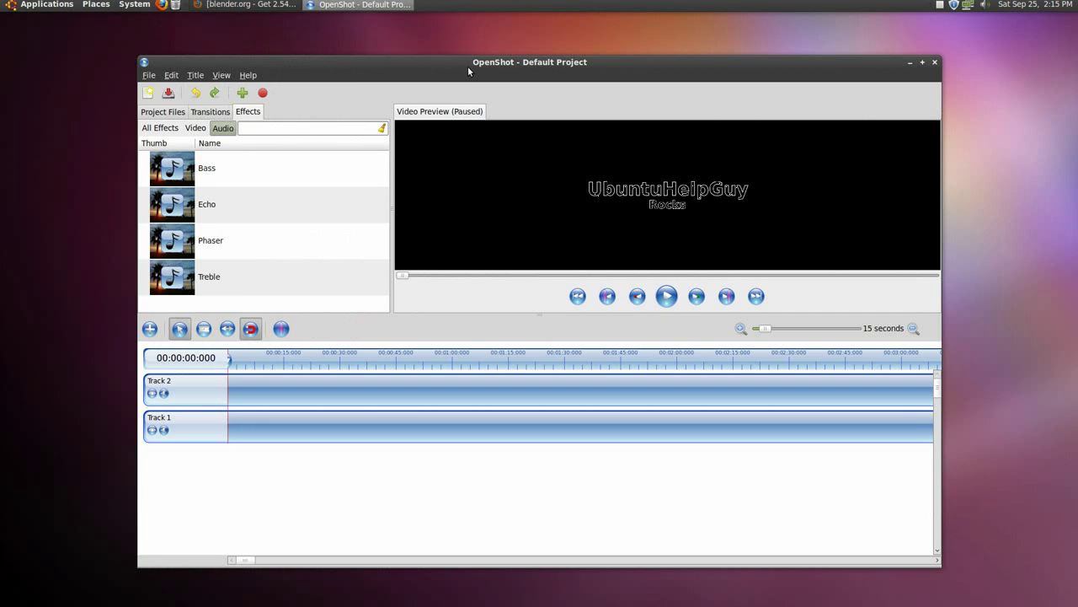
{"action": "left_click_drag", "start_coordinate": [467, 66], "coordinate": [466, 69]}
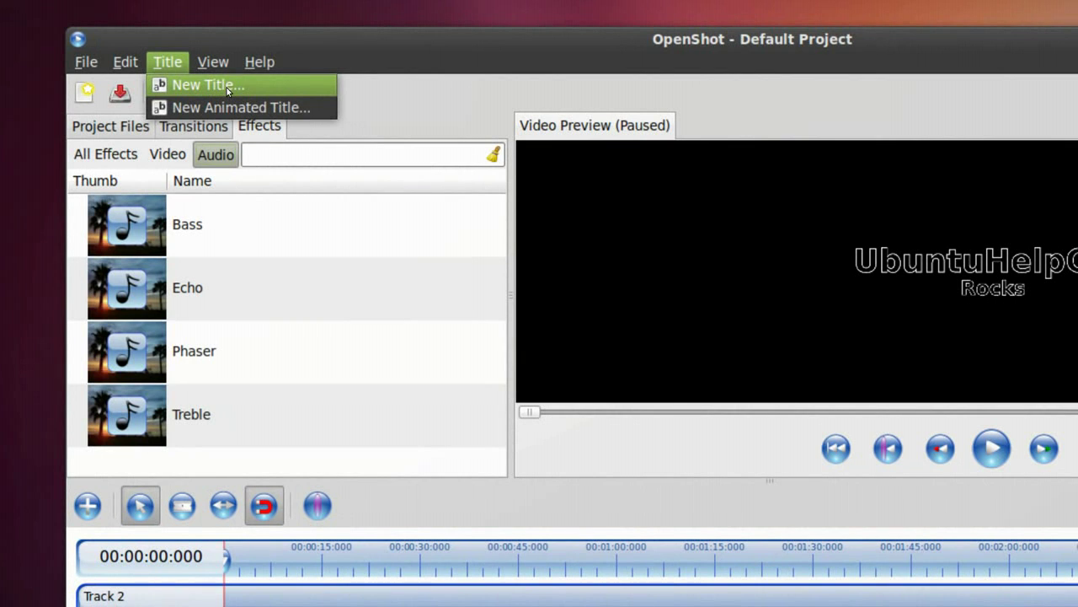
Open the New Title editor and pick the Smoke 2 template
{"action": "left_click", "coordinate": [226, 90]}
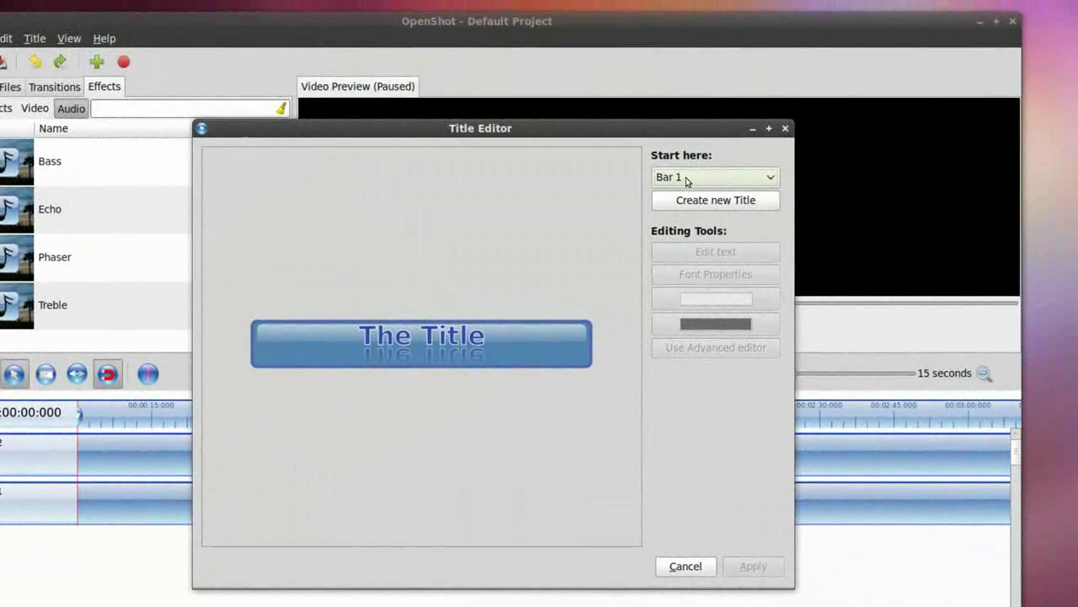
{"action": "left_click", "coordinate": [687, 172]}
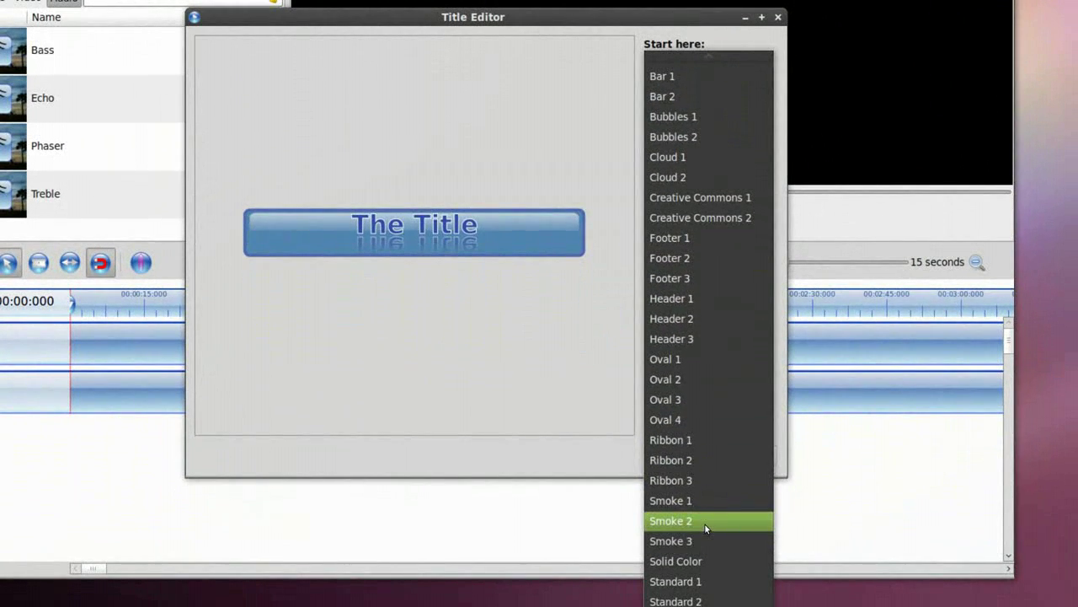
{"action": "left_click", "coordinate": [705, 523]}
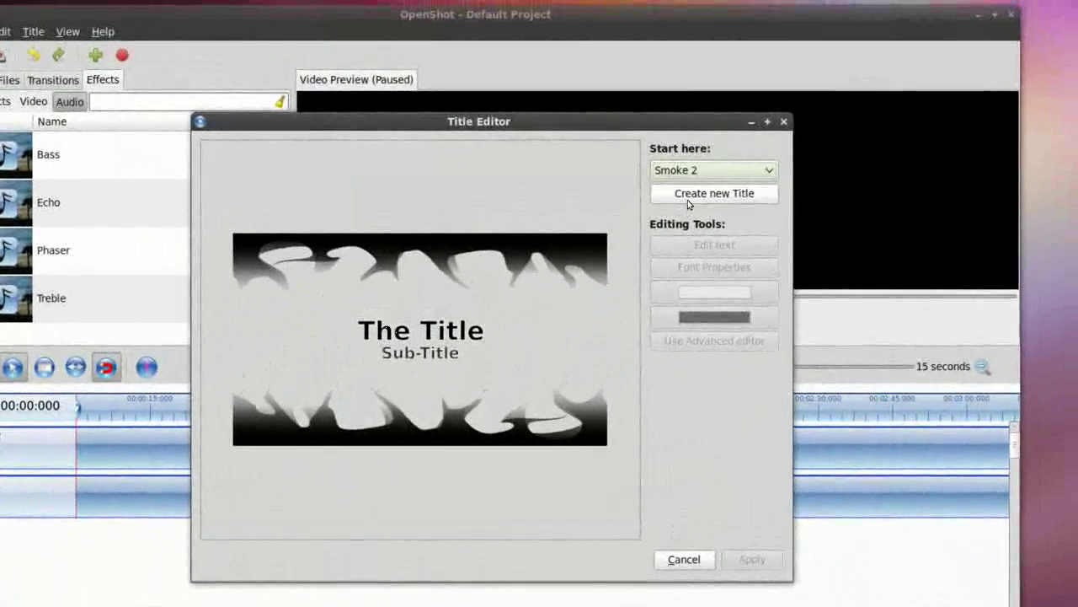
Save a Smoke 2 title under the default name reading 'Linux' over 'Ubuntu'
{"action": "left_click", "coordinate": [691, 196]}
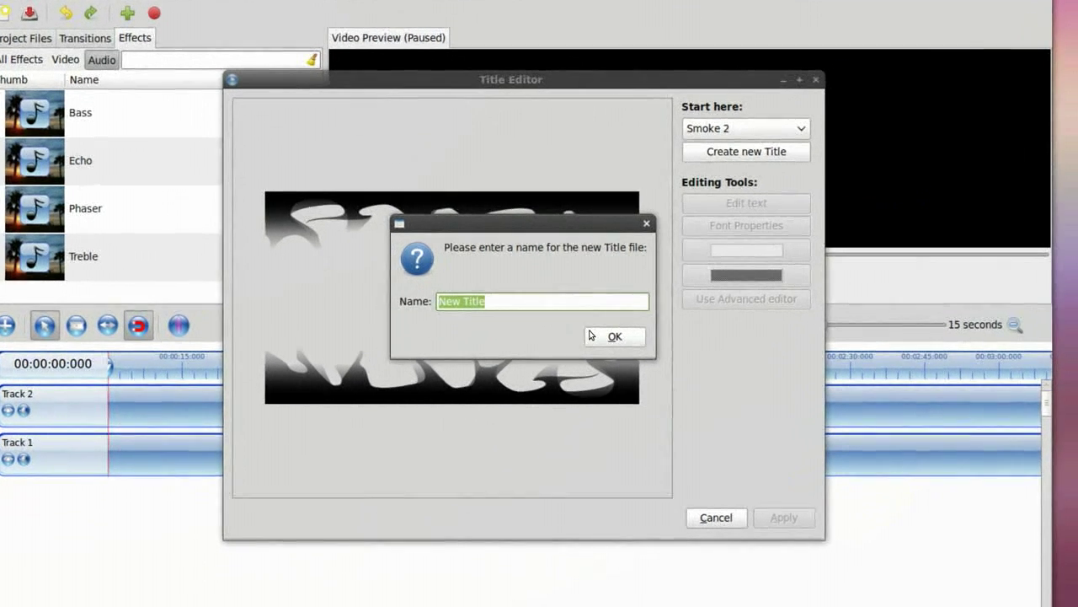
{"action": "left_click", "coordinate": [628, 347]}
{"action": "type", "text": "Ubuntu"}
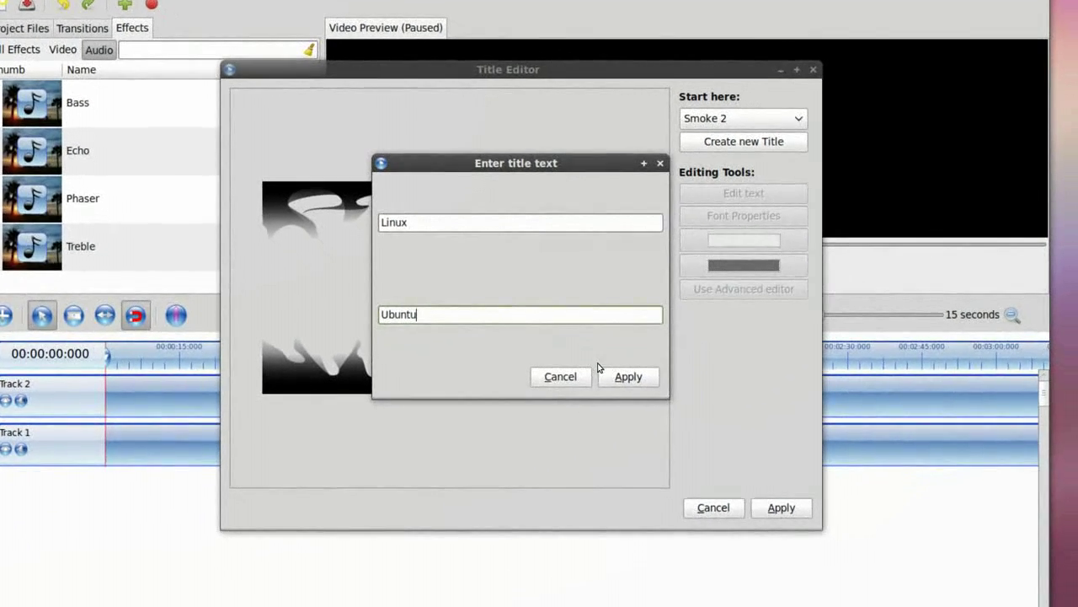
{"action": "left_click", "coordinate": [655, 405]}
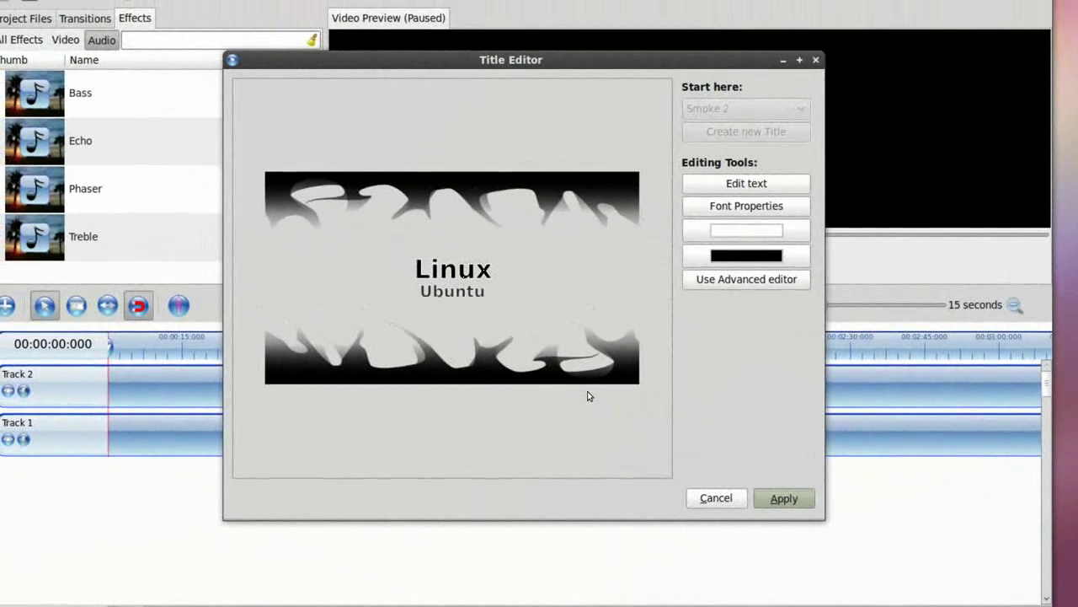
{"action": "key", "text": "Return"}
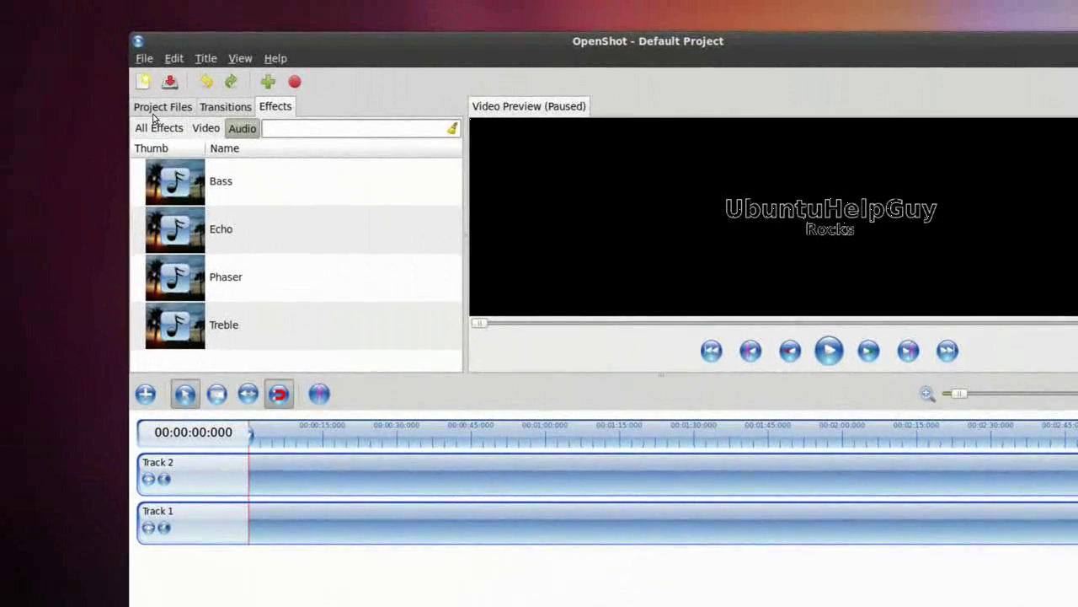
Show the Project Files list and drag New Title.svg onto Track 2 of the timeline
{"action": "left_click", "coordinate": [160, 107]}
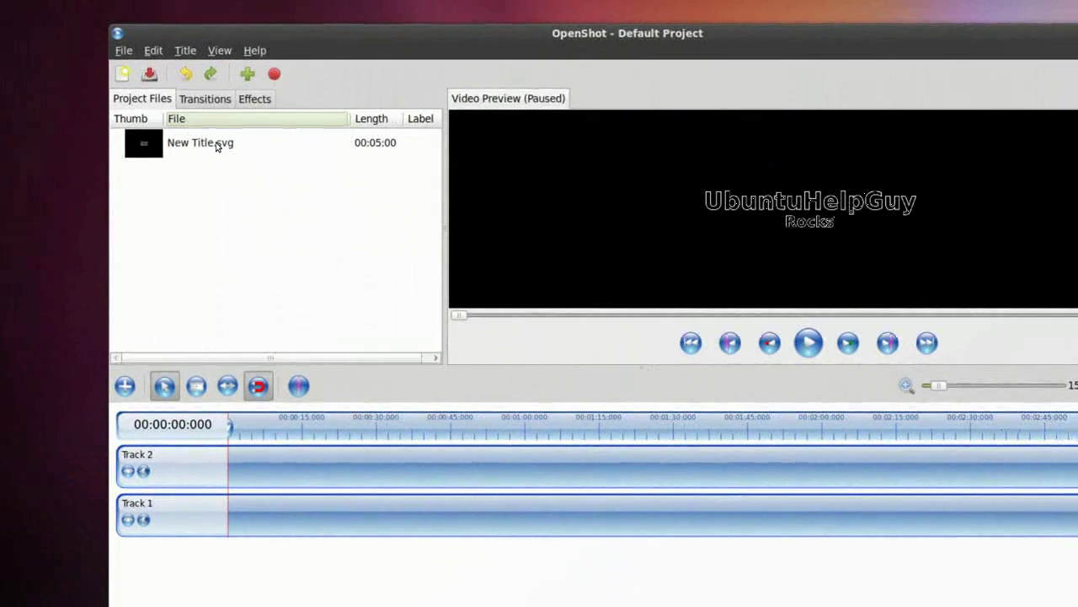
{"action": "mouse_move", "coordinate": [217, 144]}
{"action": "left_mouse_down"}
{"action": "mouse_move", "coordinate": [246, 283]}
{"action": "mouse_move", "coordinate": [244, 426]}
{"action": "left_mouse_up"}
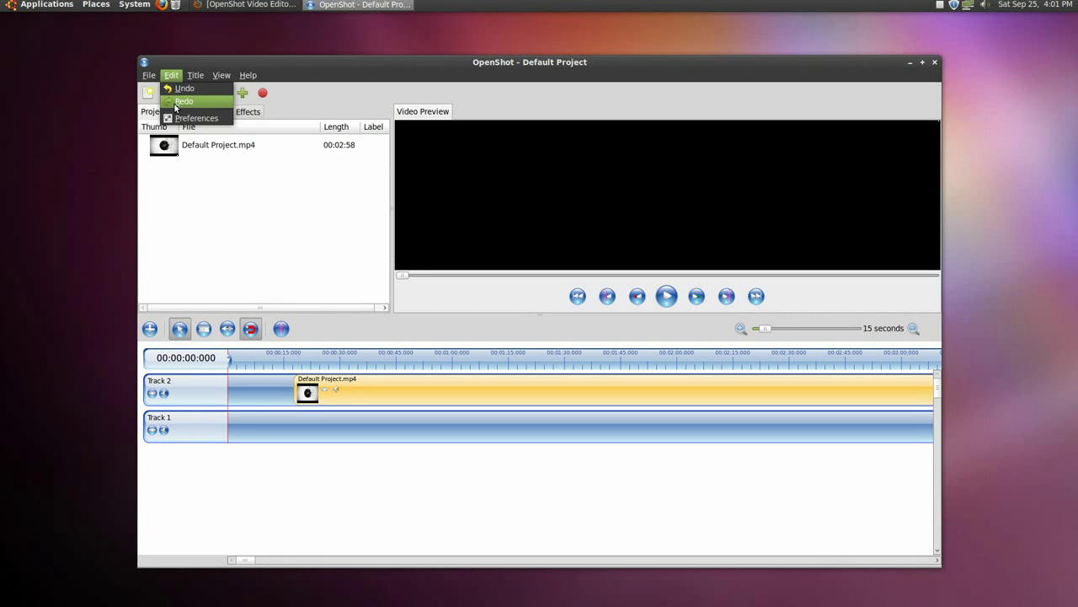
In Preferences, try the blue_flat_slim and then the simple default themes
{"action": "left_click", "coordinate": [177, 119]}
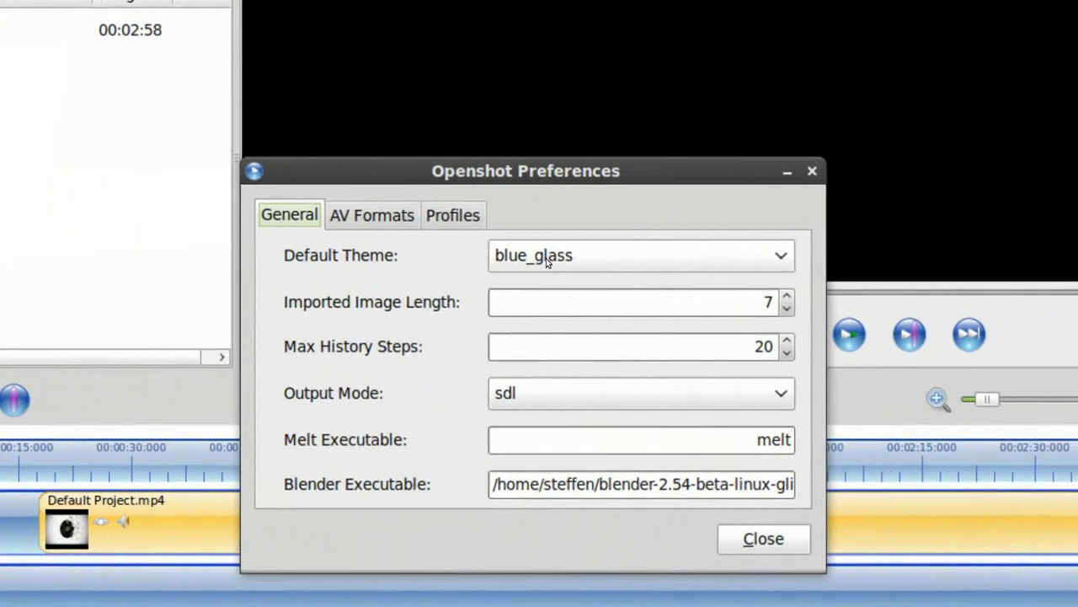
{"action": "left_click", "coordinate": [546, 257]}
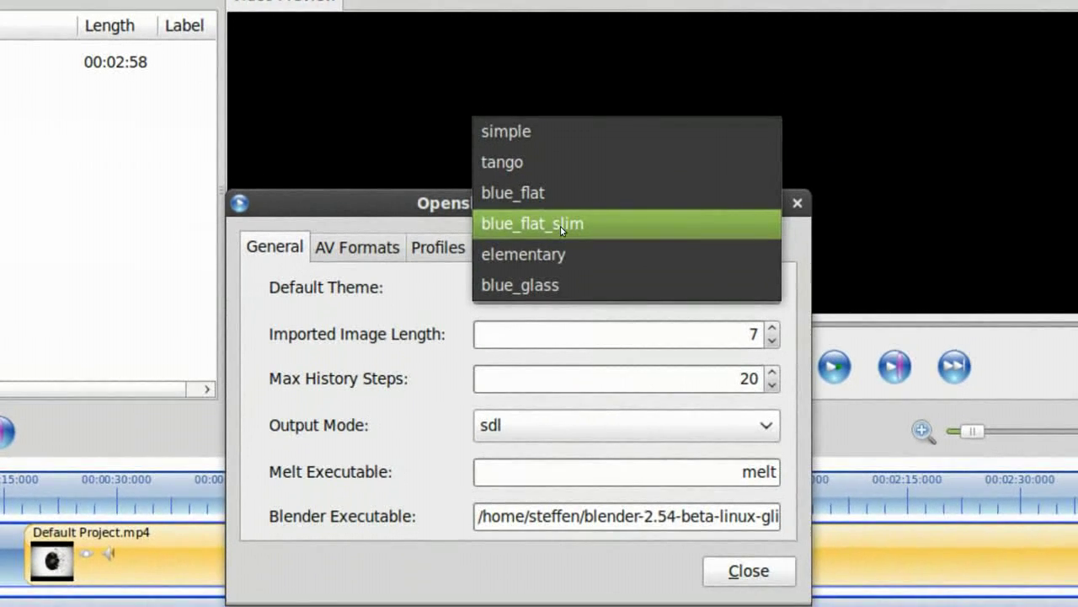
{"action": "left_click", "coordinate": [558, 225]}
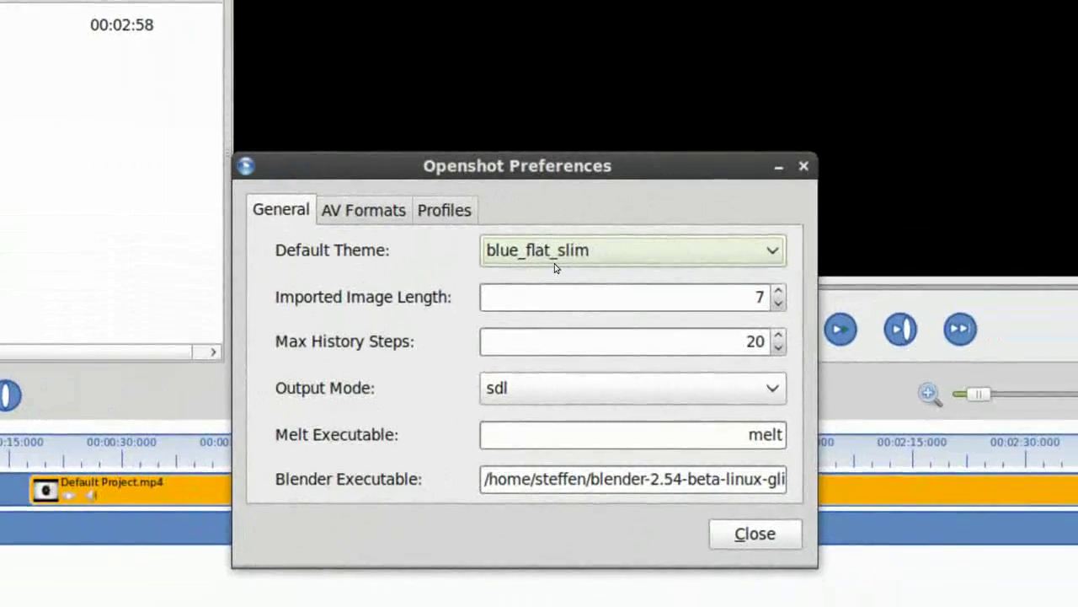
{"action": "left_click", "coordinate": [555, 267]}
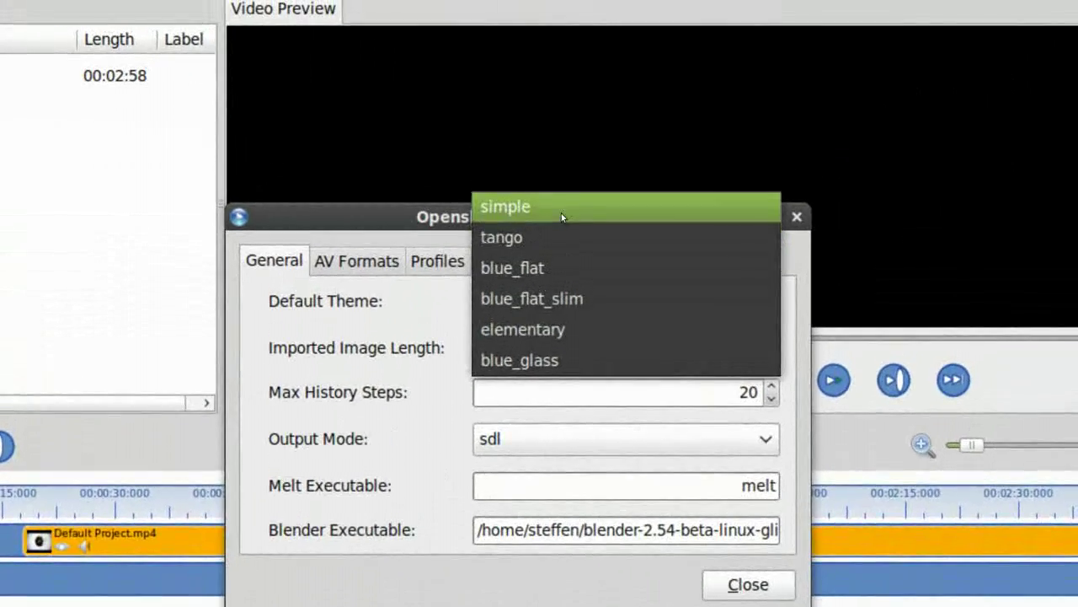
{"action": "left_click", "coordinate": [561, 213]}
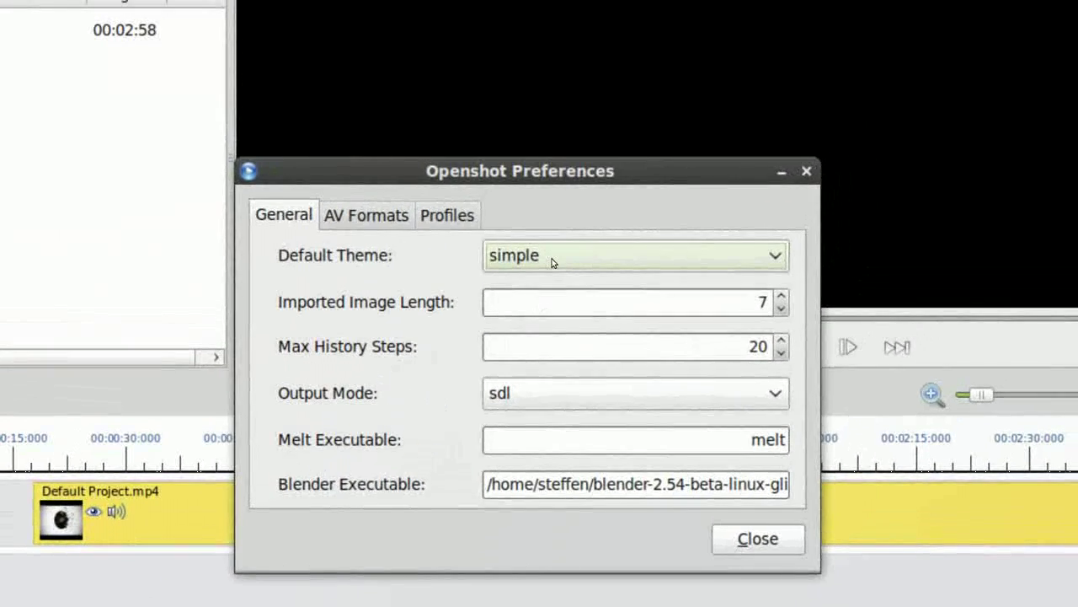
Restore blue_glass as the default theme and close Preferences
{"action": "left_click", "coordinate": [602, 221]}
{"action": "left_click", "coordinate": [538, 334]}
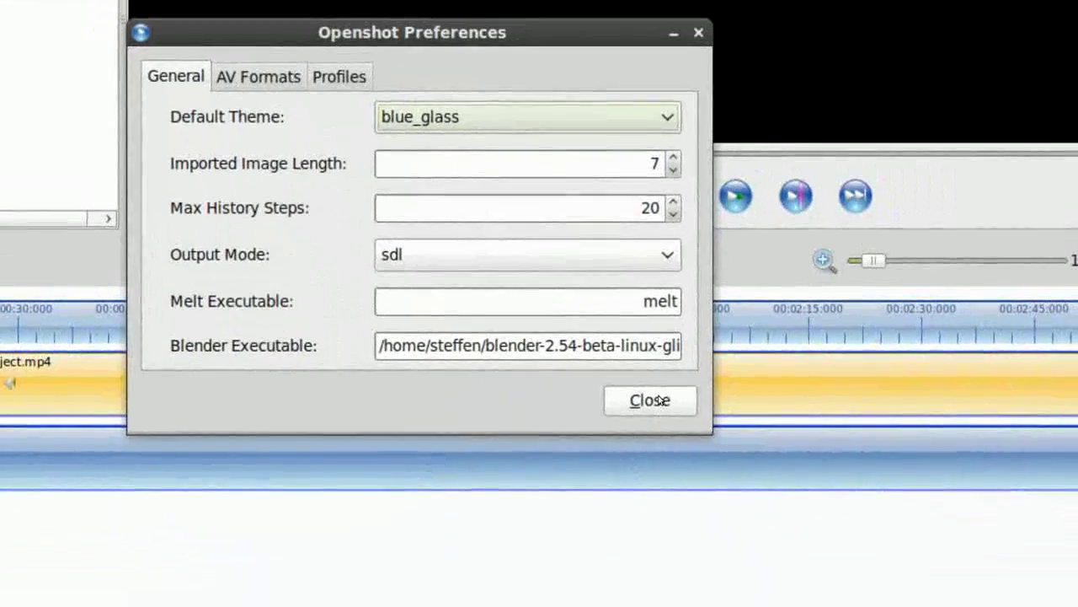
{"action": "left_click", "coordinate": [660, 400]}
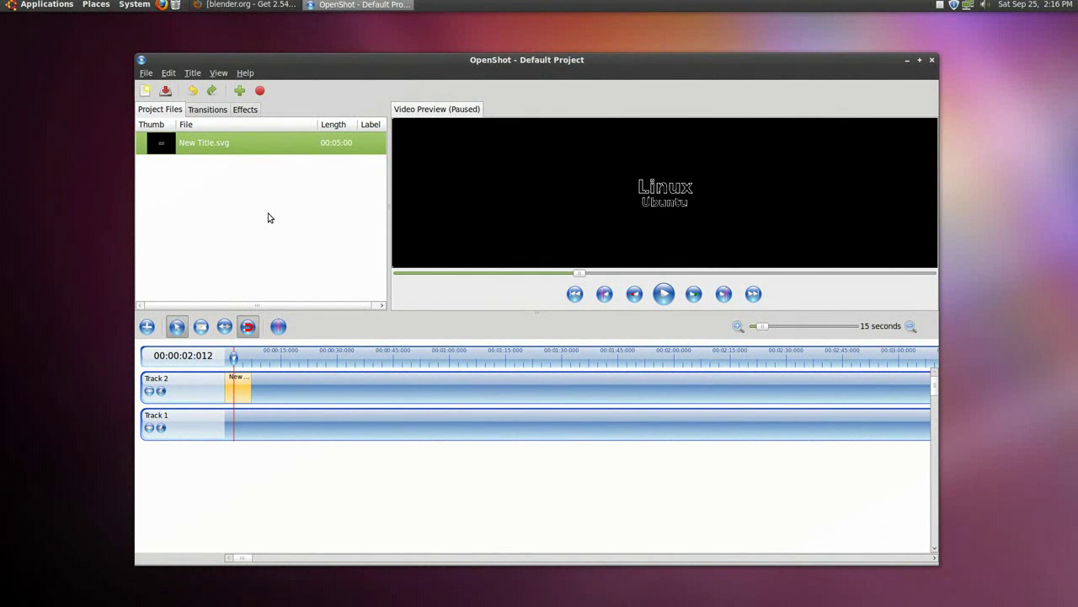
Browse the transitions, then the effects filtered to Video, then All Effects
{"action": "left_click", "coordinate": [223, 112]}
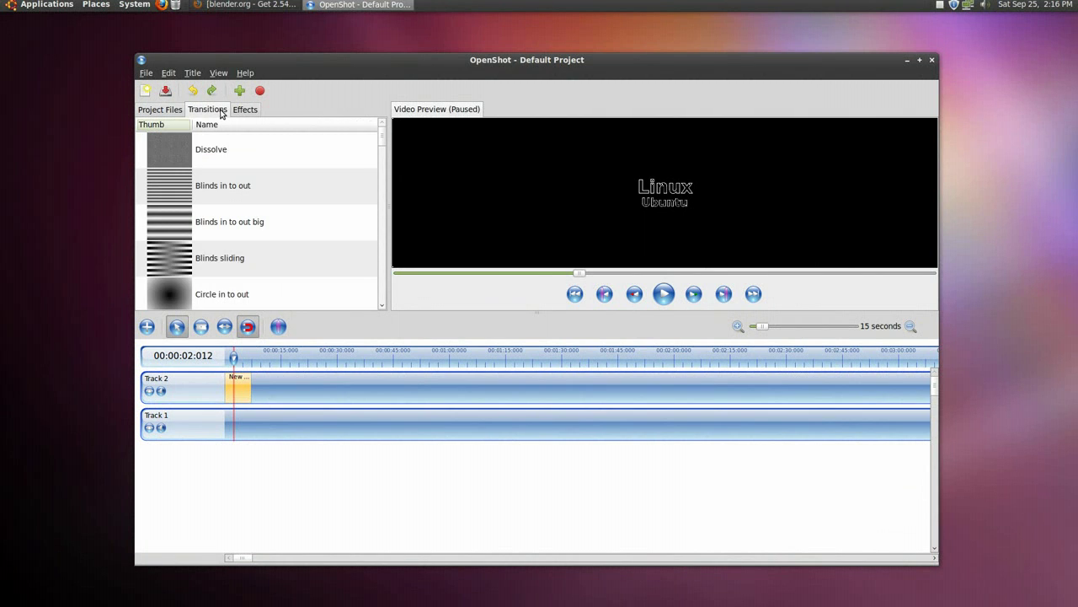
{"action": "left_click", "coordinate": [244, 115]}
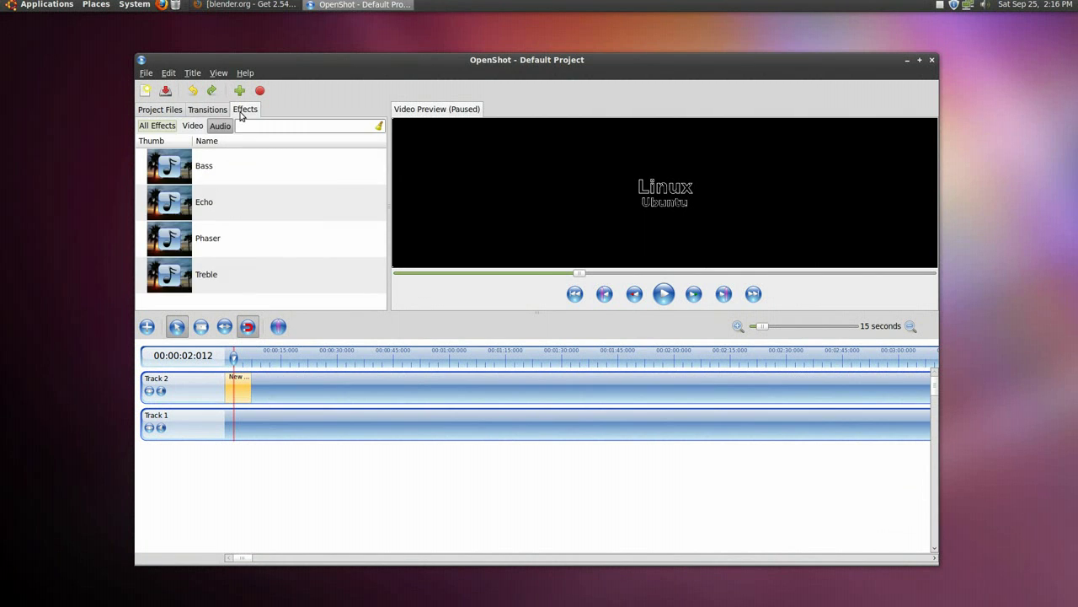
{"action": "left_click", "coordinate": [194, 125]}
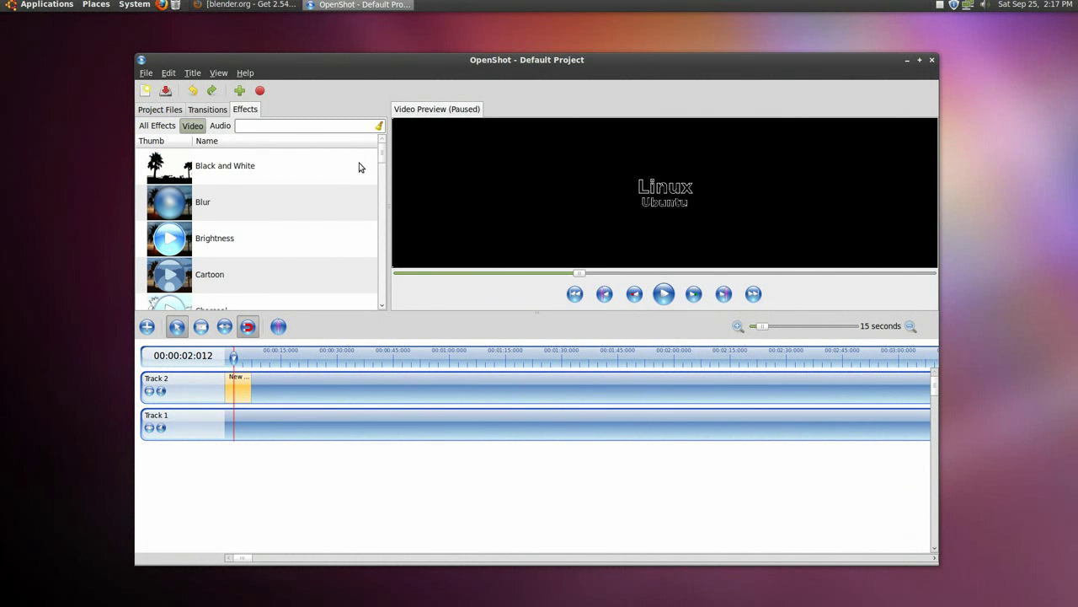
{"action": "mouse_move", "coordinate": [382, 160]}
{"action": "left_mouse_down"}
{"action": "mouse_move", "coordinate": [392, 294]}
{"action": "mouse_move", "coordinate": [377, 157]}
{"action": "left_mouse_up"}
{"action": "left_click", "coordinate": [156, 124]}
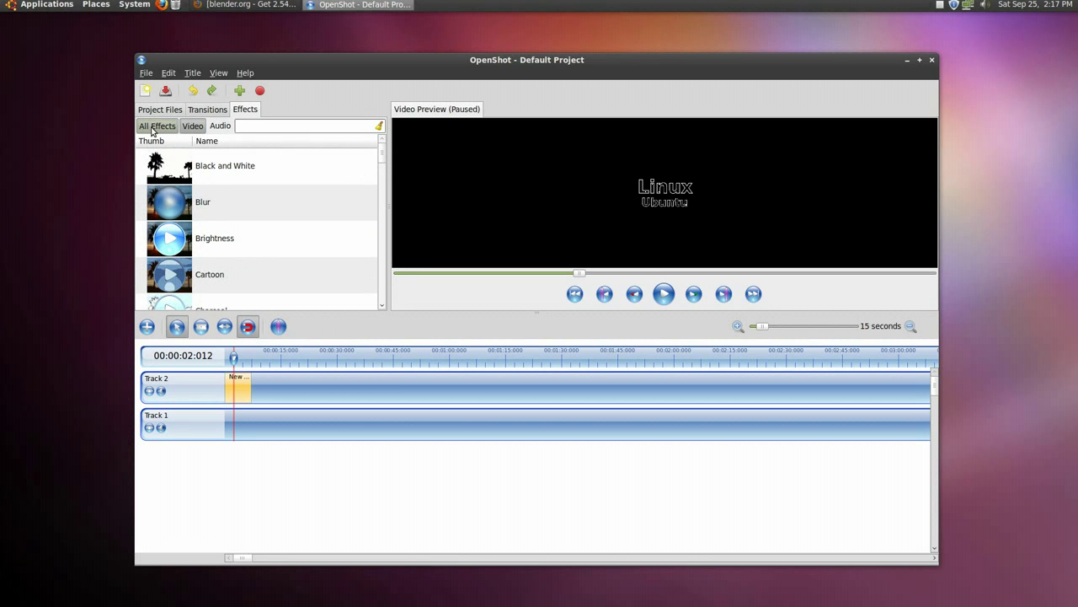
{"action": "left_click", "coordinate": [161, 111]}
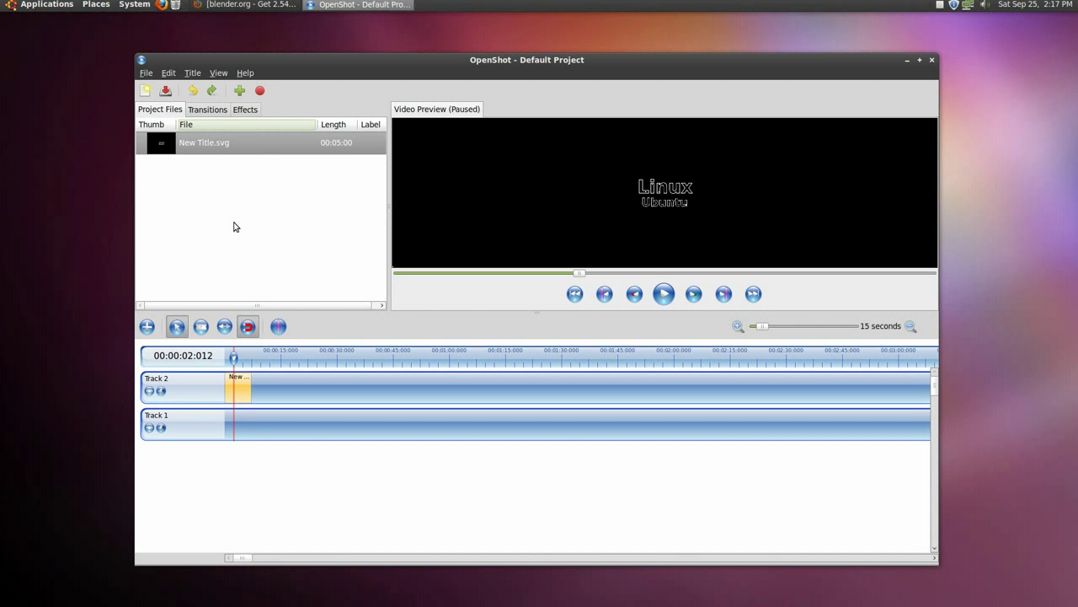
Glance at the Blender download page in Firefox, then minimize it to return to OpenShot
{"action": "left_click", "coordinate": [246, 6]}
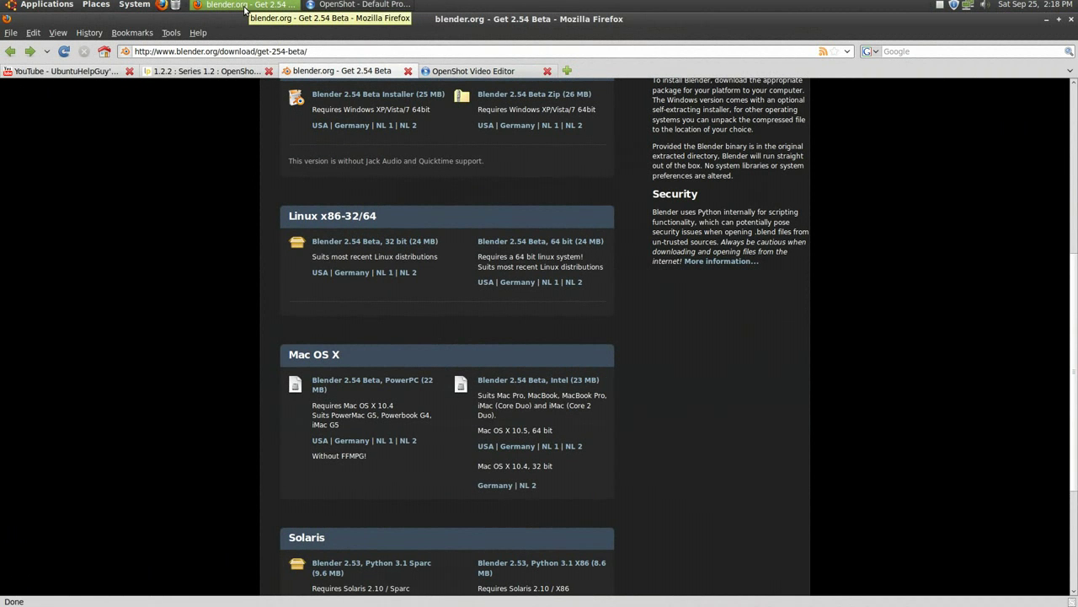
{"action": "left_click", "coordinate": [245, 6]}
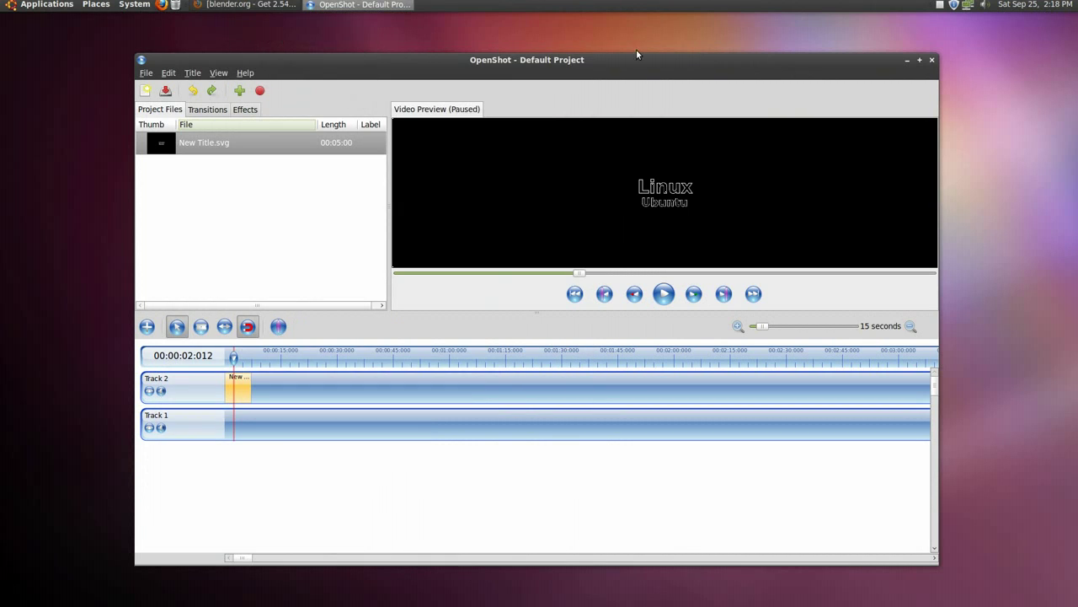